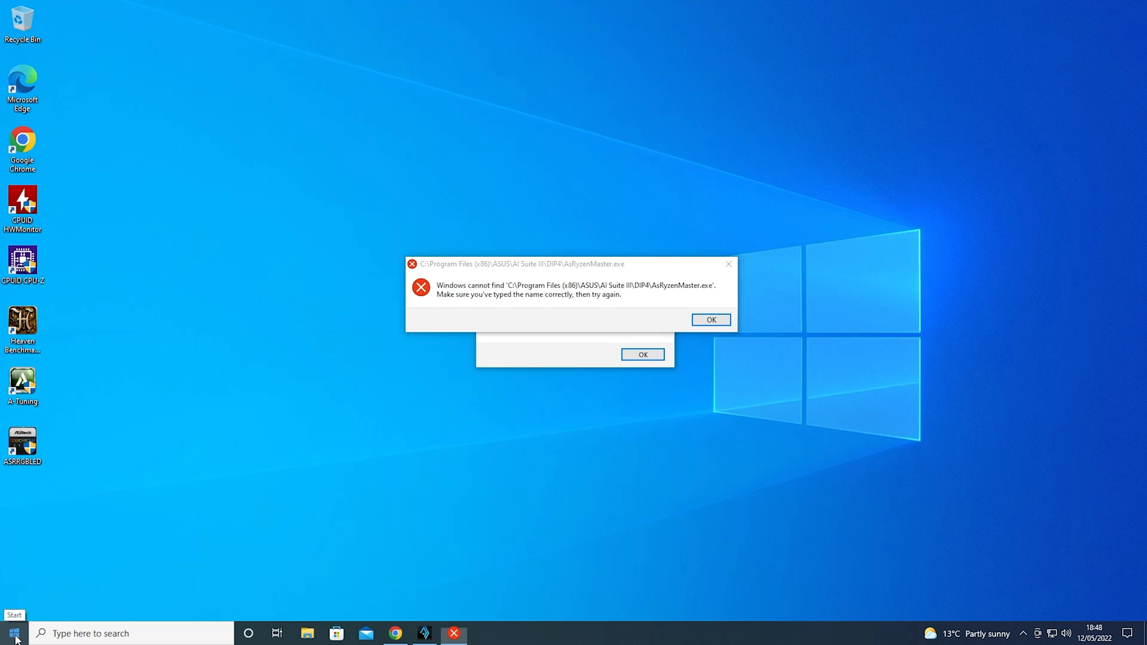
Start uninstalling AI Suite 3 from Apps & features and accept the UAC prompt
right_click(13, 633)
left_click(65, 303)
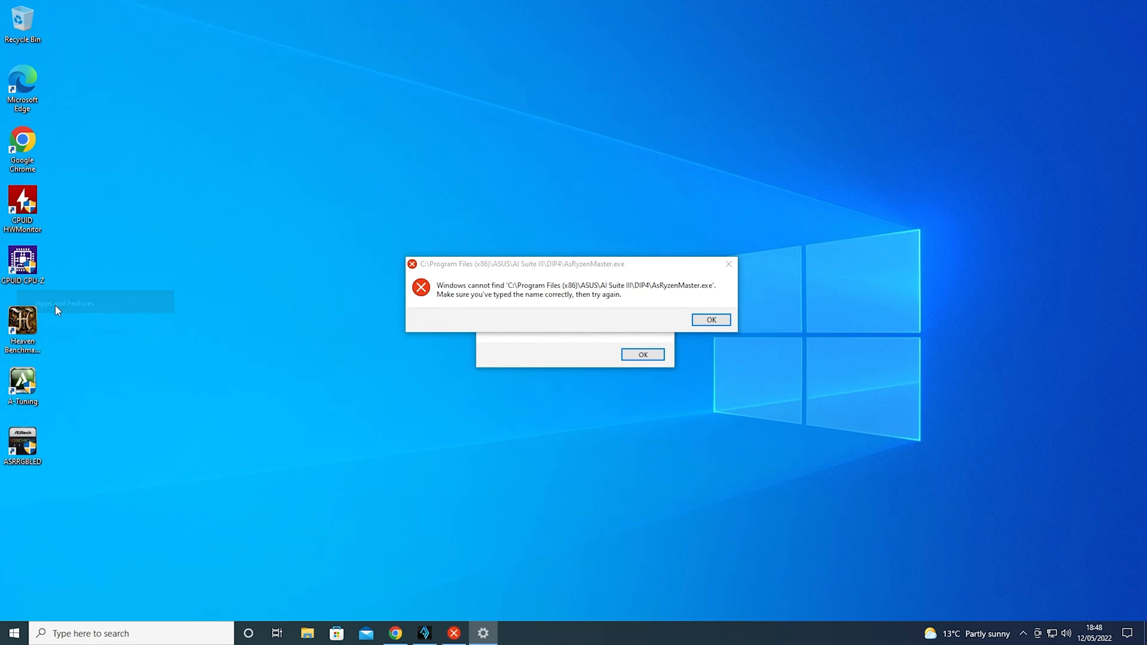
left_click(329, 351)
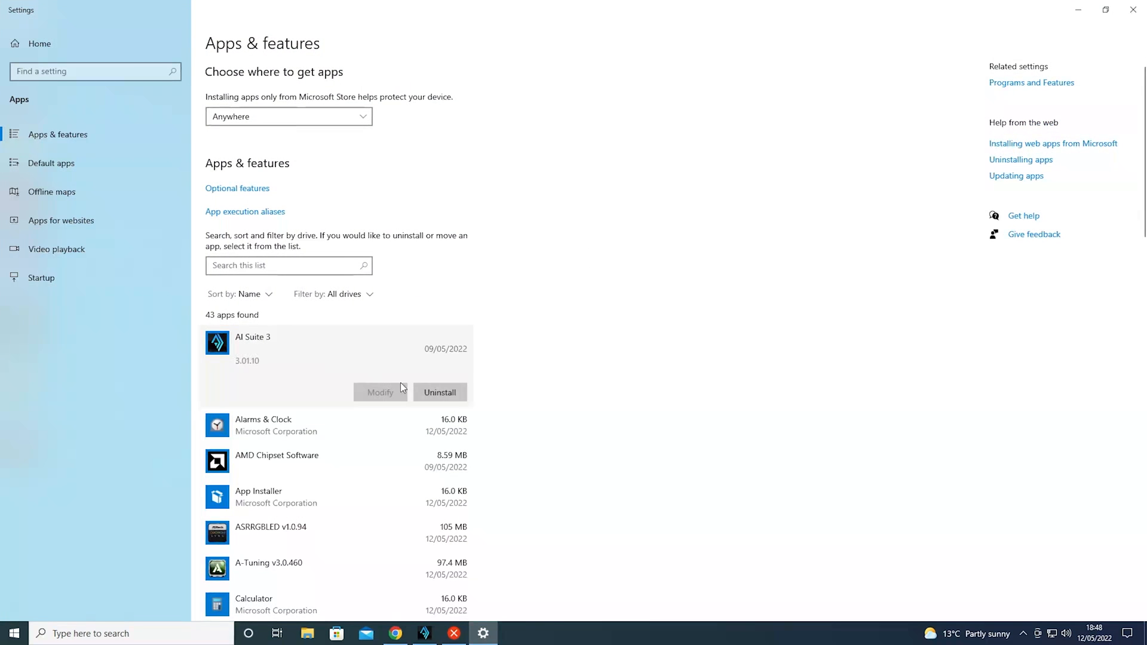
left_click(439, 393)
left_click(492, 365)
left_click(521, 393)
Retry the uninstall and clear the missing image, AsRyzenMaster.exe and Dipawaymode errors
left_click(432, 388)
left_click(425, 633)
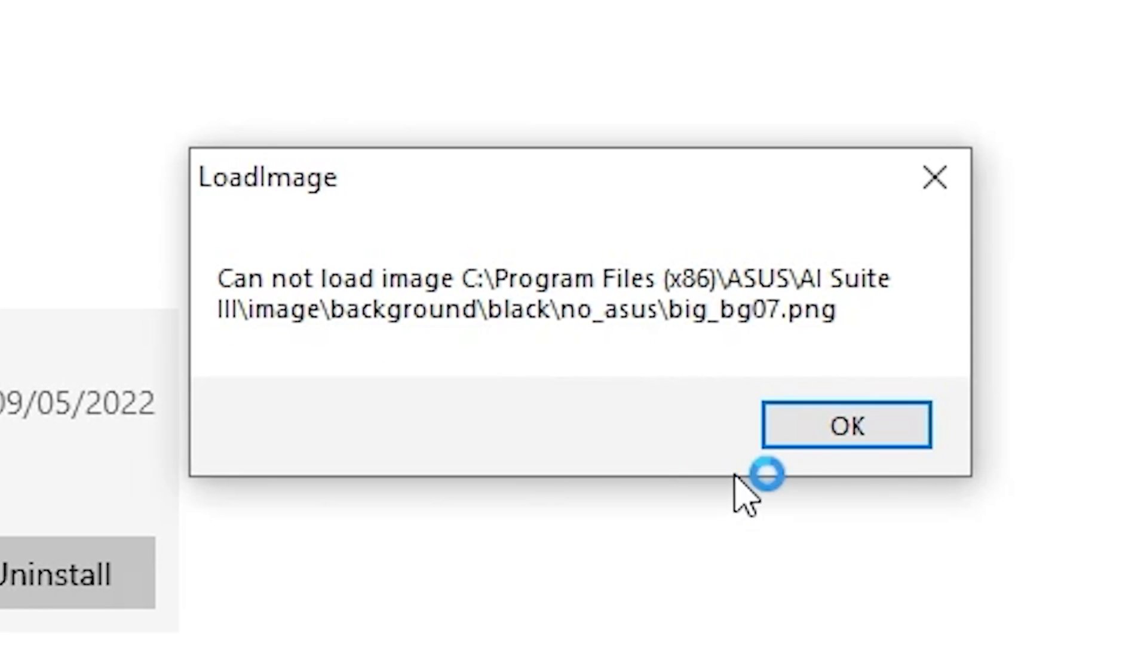
left_click(640, 355)
left_click(847, 425)
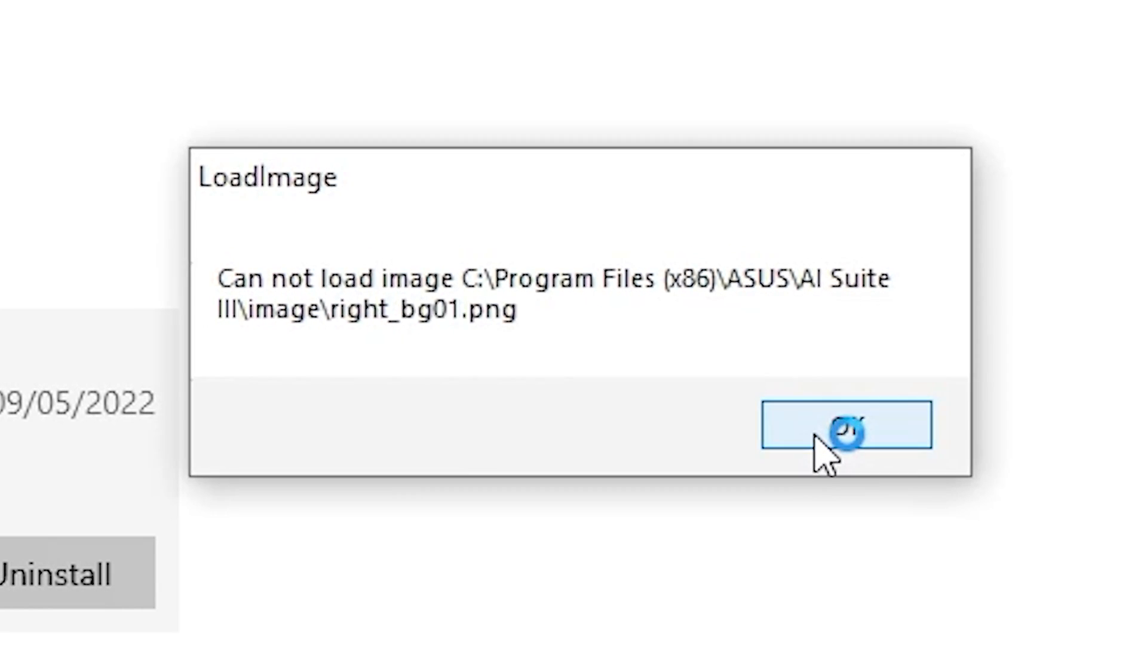
left_click(847, 425)
left_click(837, 422)
left_click(837, 421)
left_click(838, 426)
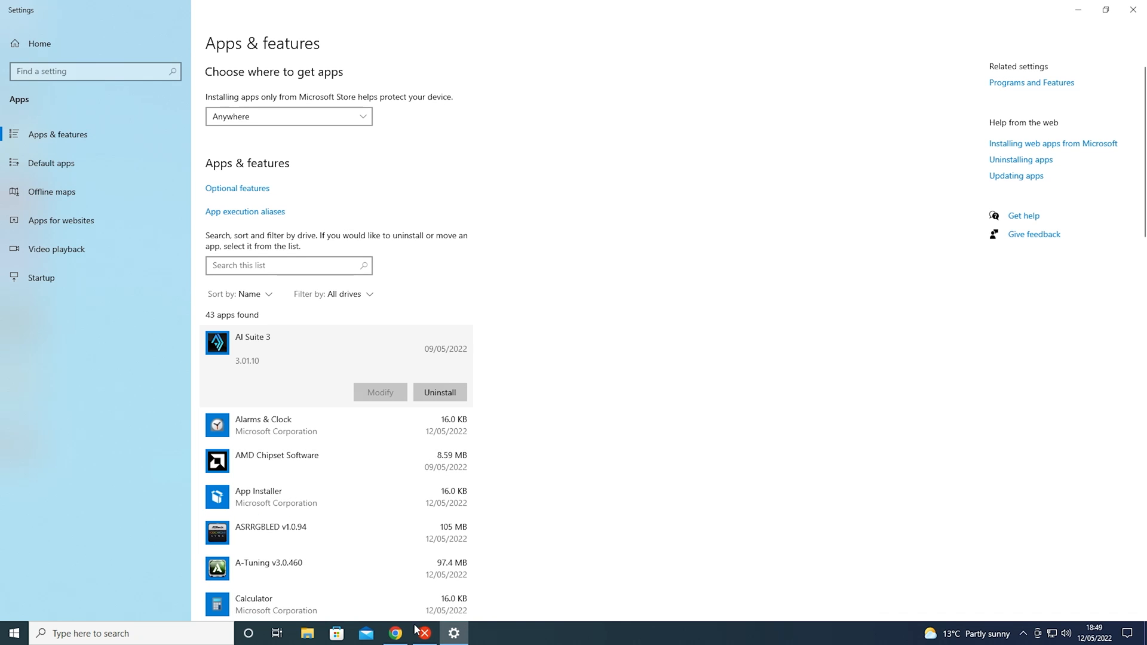
left_click(713, 321)
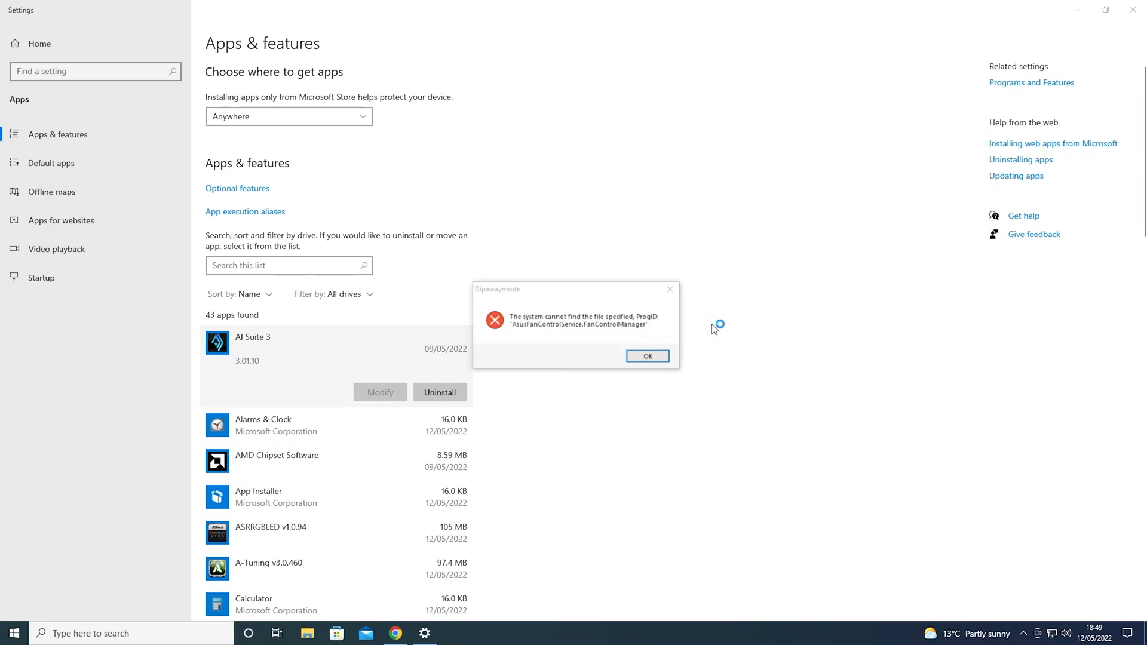
left_click(649, 358)
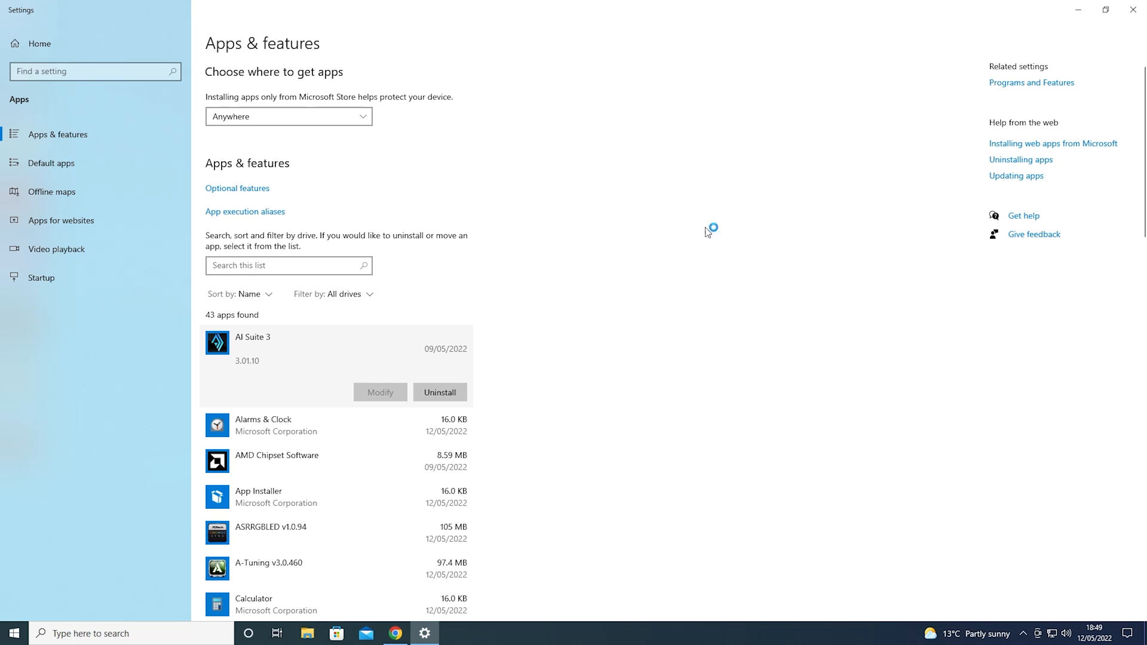
Attempt the AI Suite 3 uninstall once more and dismiss the Aisuite3 service error
left_click(439, 392)
left_click(494, 365)
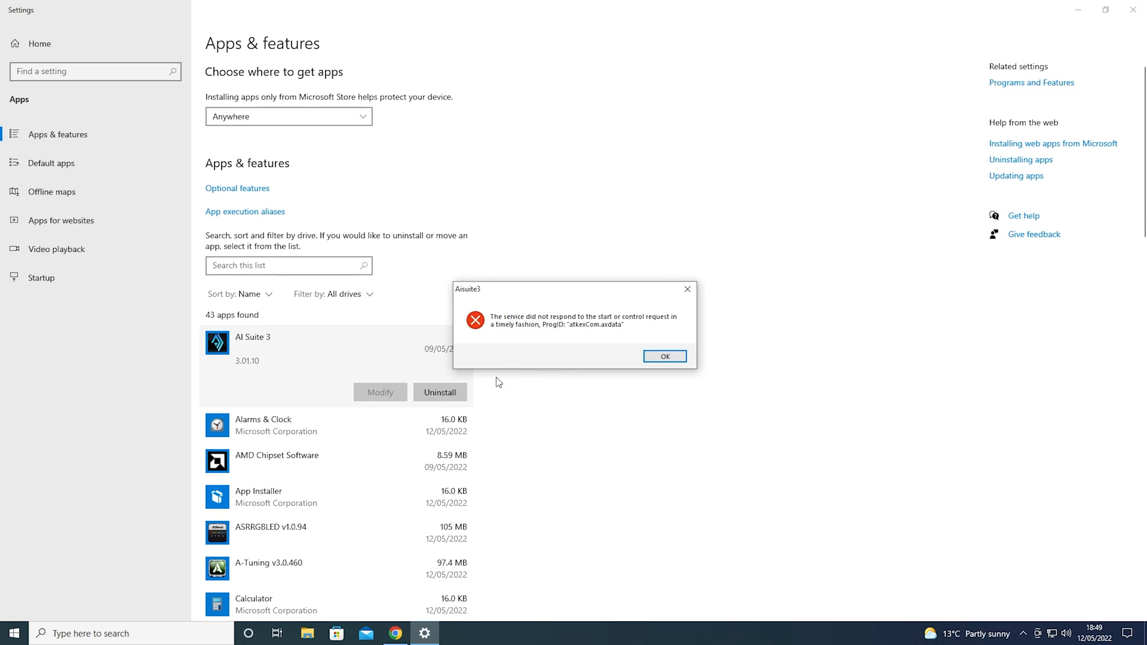
left_click(664, 356)
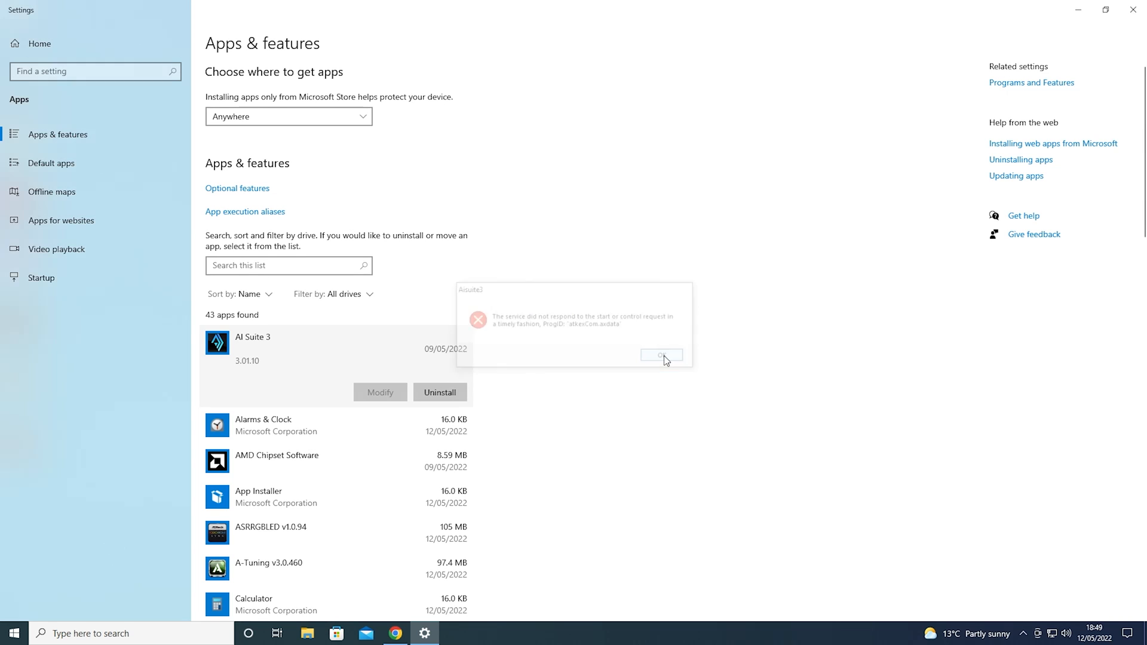
Close Settings and download Wise Program Uninstaller from the WiseCleaner page in Chrome
left_click(1133, 10)
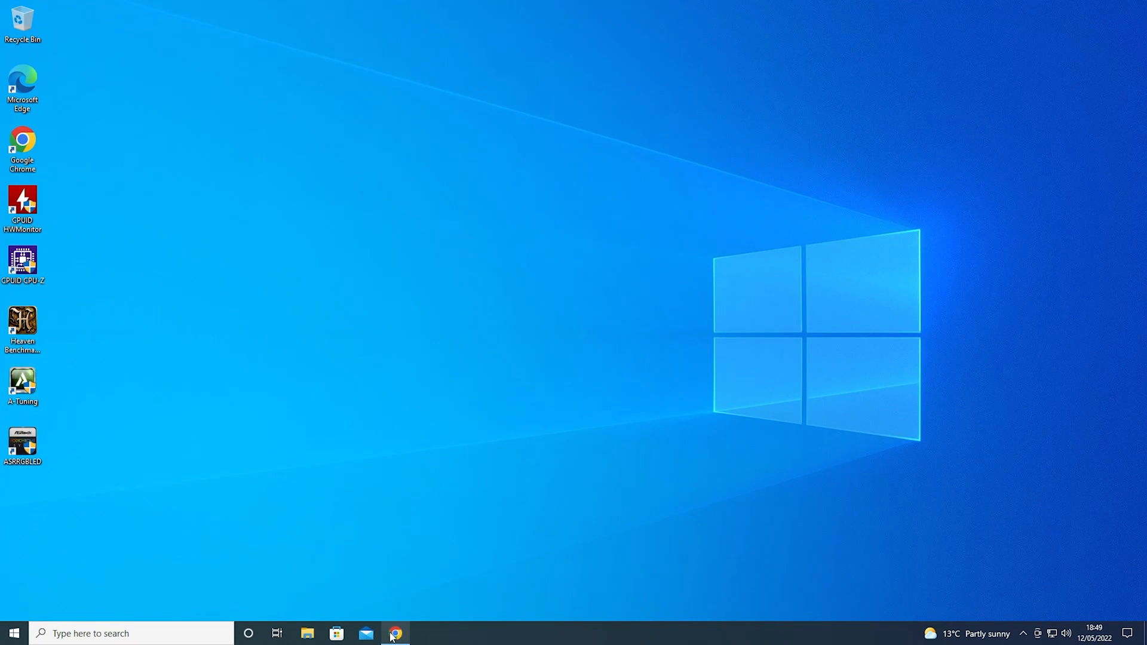
left_click(396, 633)
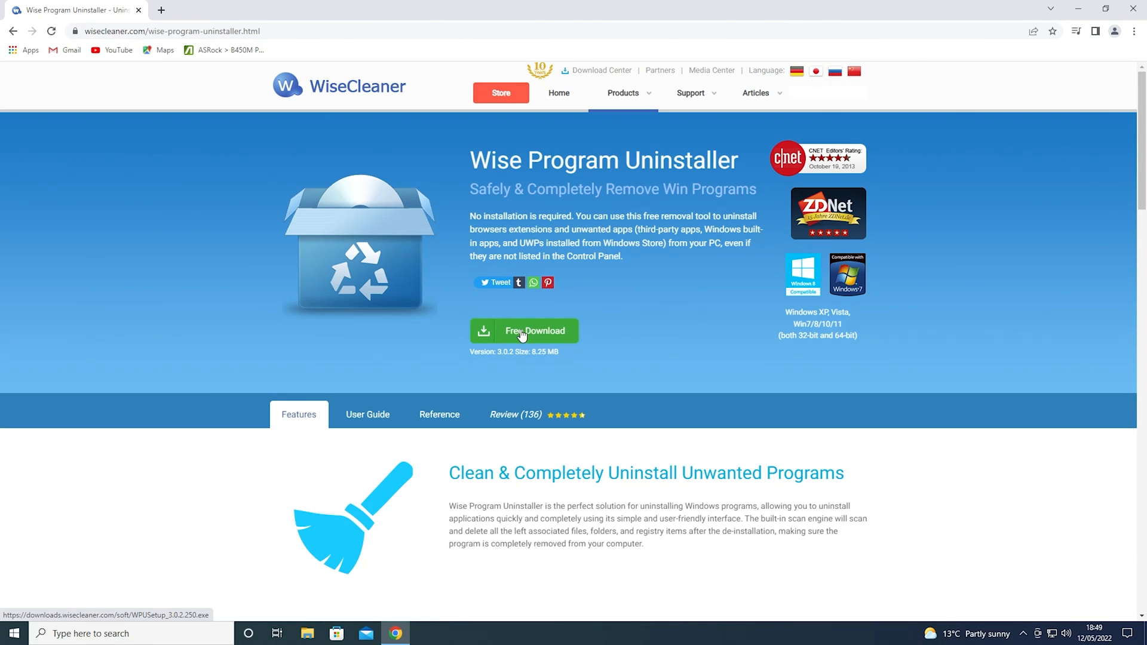
left_click(522, 335)
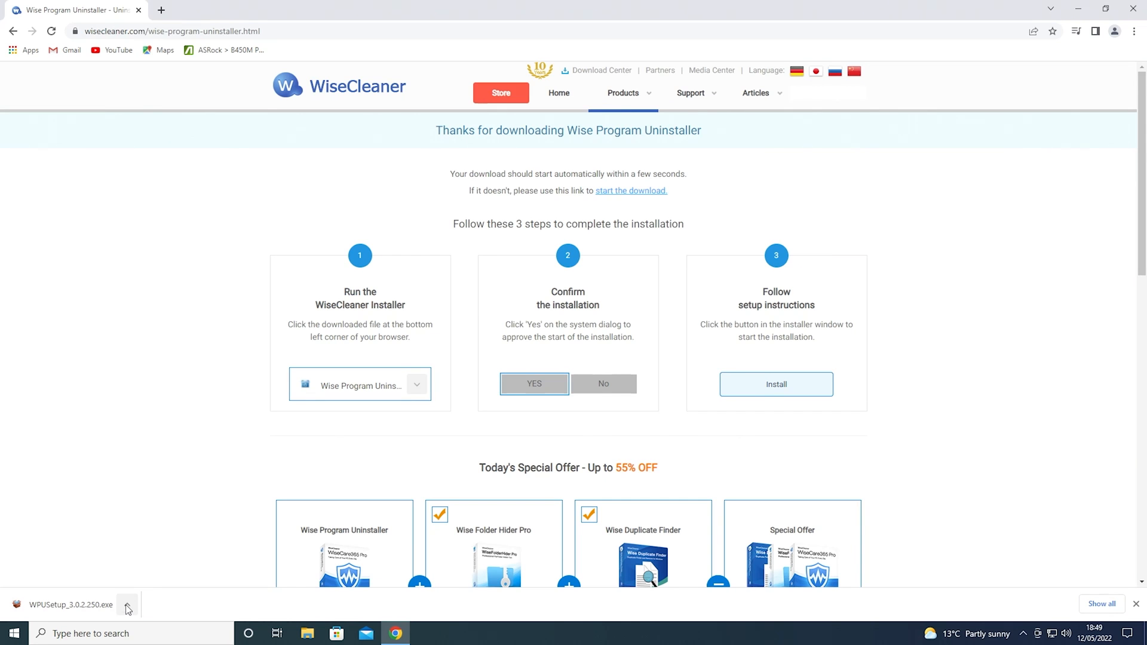
left_click(128, 609)
Run the installer, keep the C:\Program Files (x86)\Wise path, install, and close Chrome
left_click(152, 538)
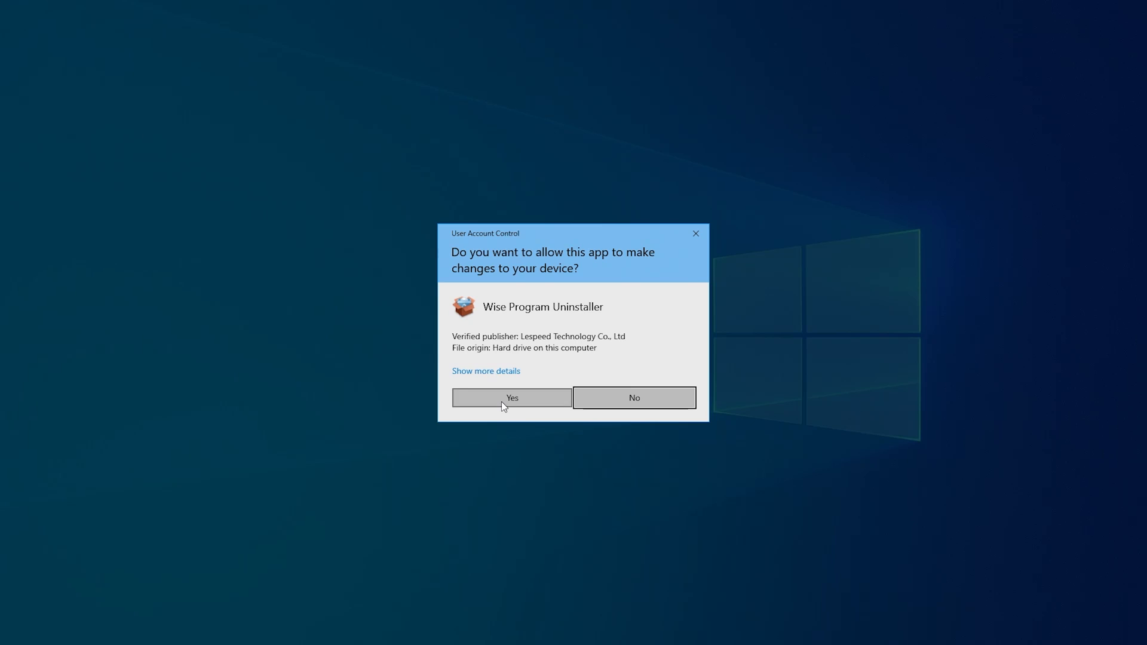
left_click(501, 397)
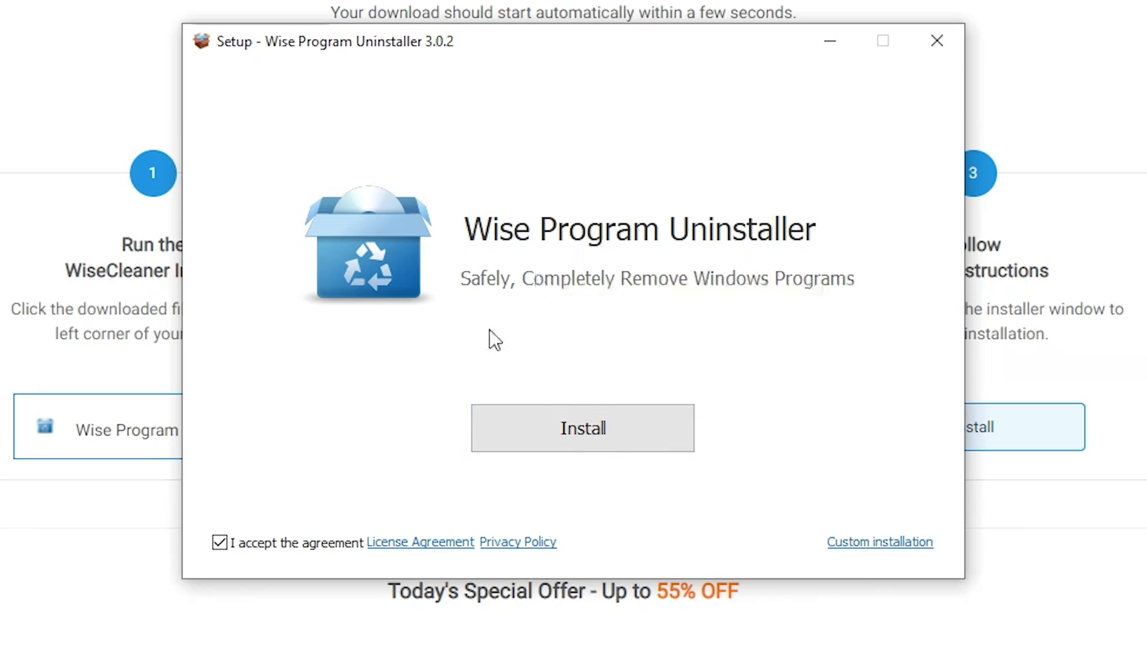
left_click(871, 545)
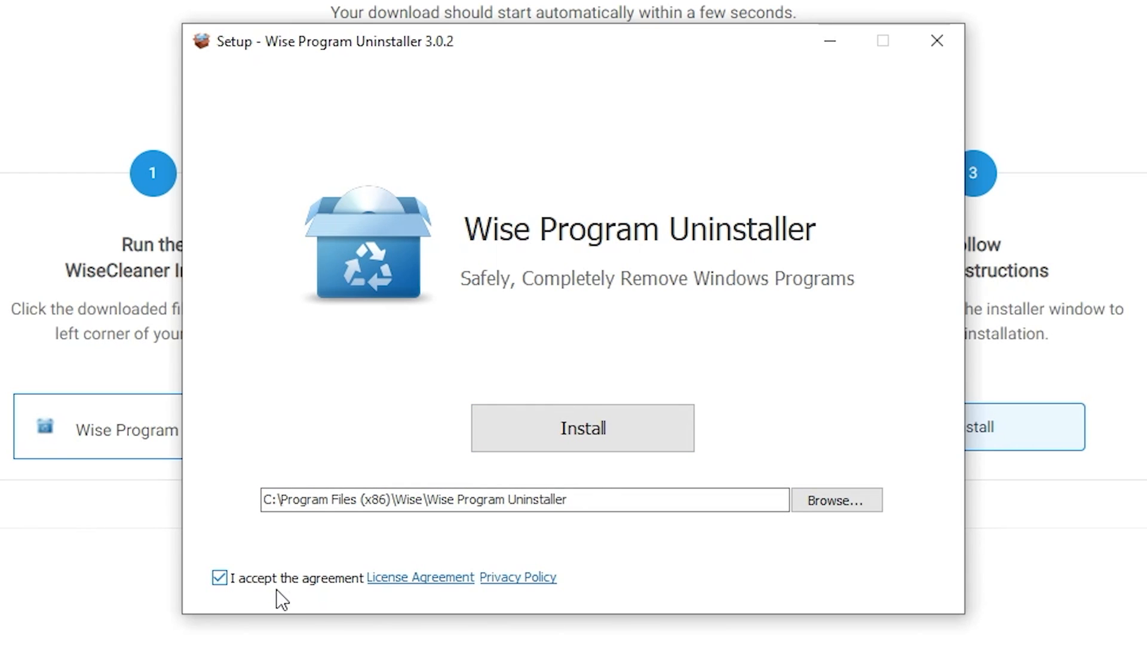
left_click(568, 432)
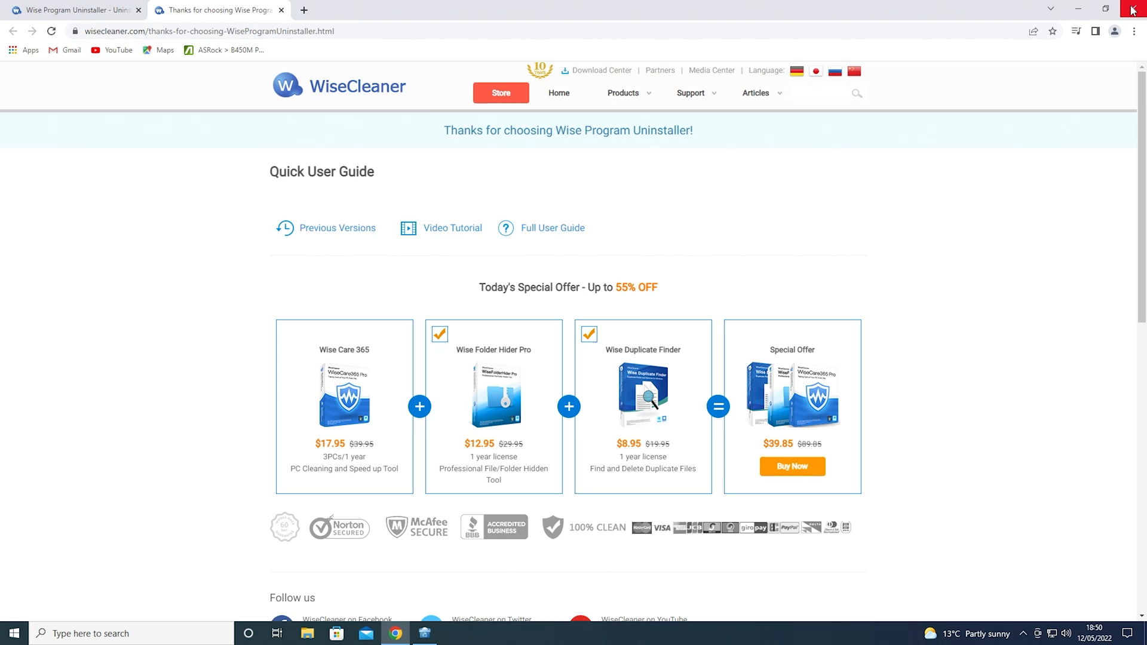
left_click(1133, 11)
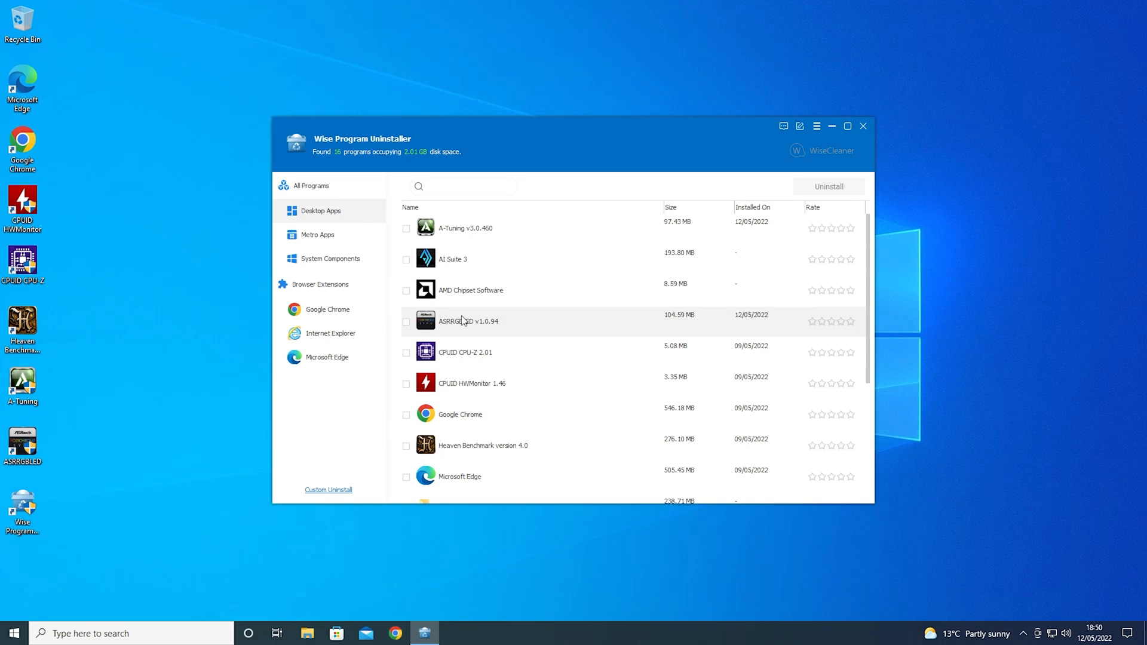
scroll(464, 320, "down", 3)
scroll(465, 322, "down", 3)
scroll(464, 320, "down", 2)
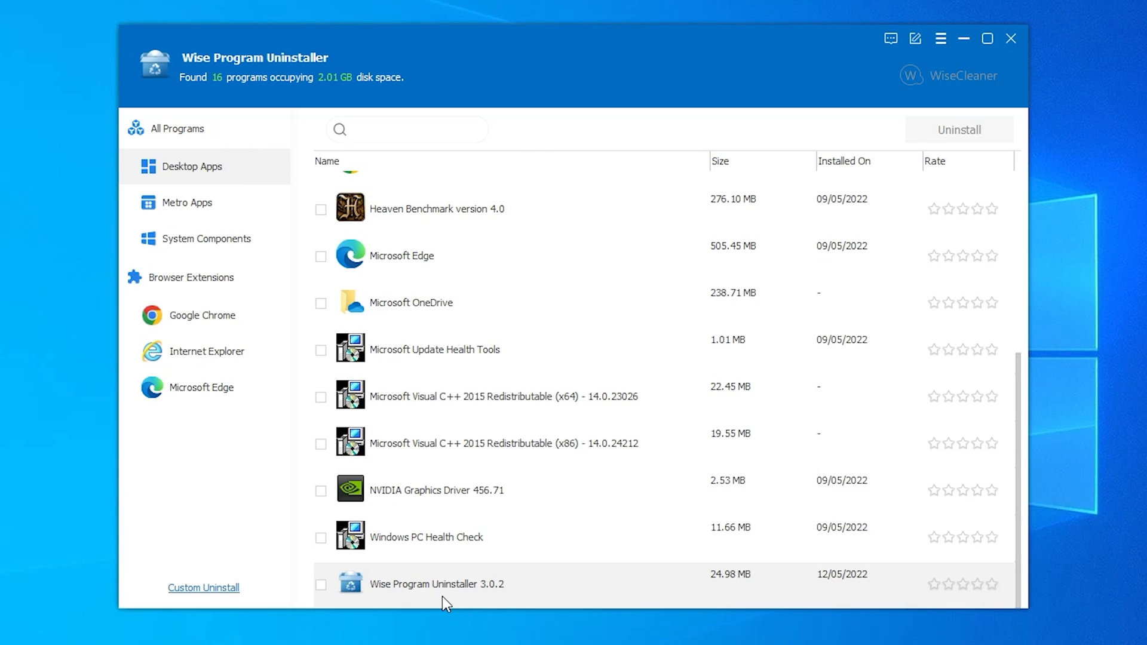
scroll(425, 492, "up", 3)
scroll(424, 492, "up", 3)
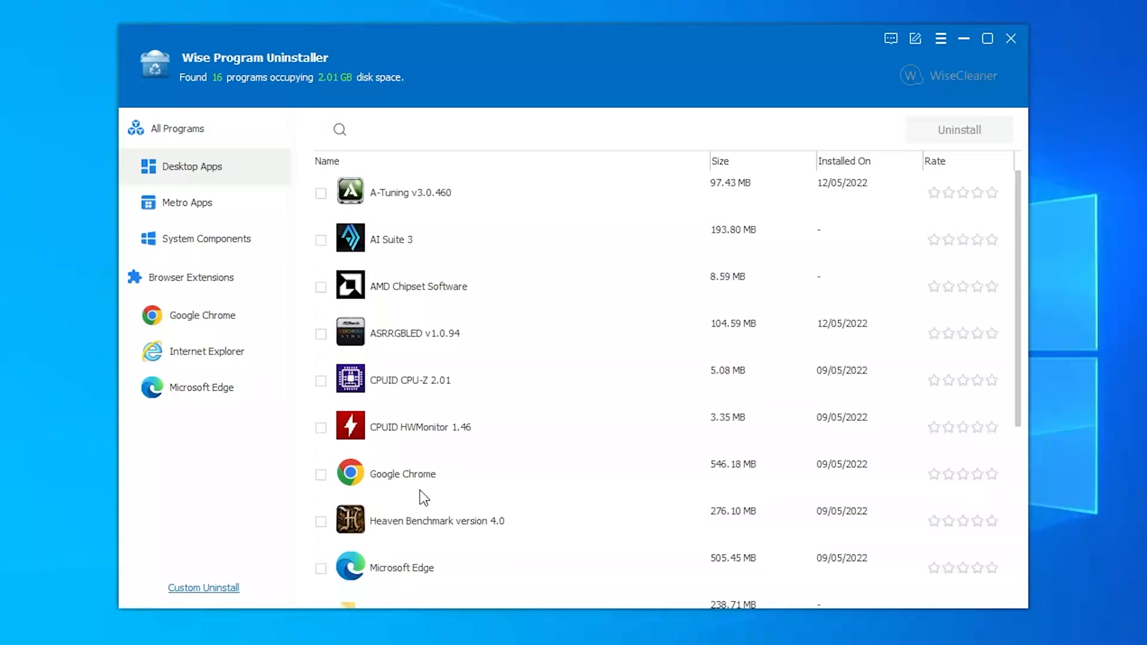
Expand AI Suite 3 under Desktop Apps and tick it for removal
left_click(332, 256)
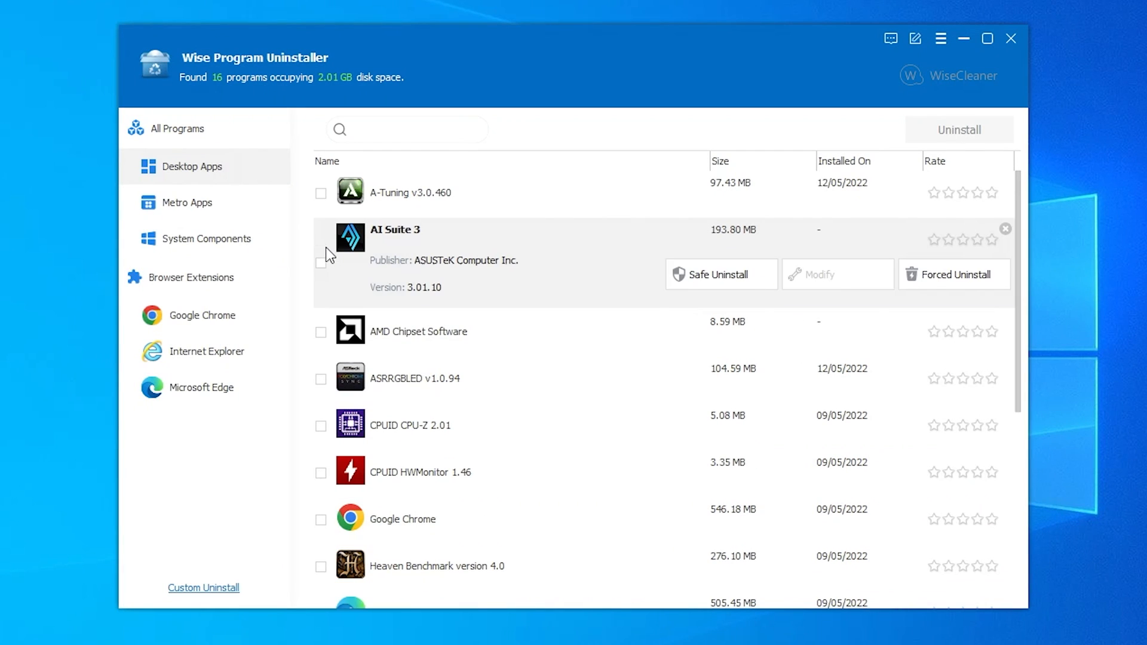
left_click(321, 264)
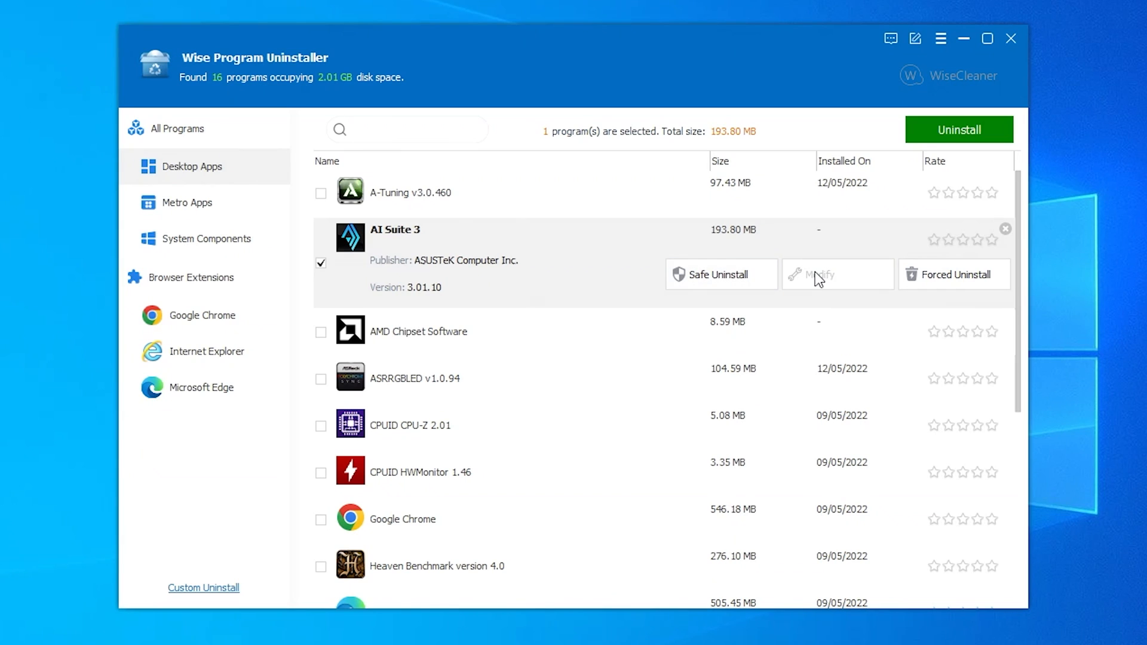
Try Uninstall then Forced Uninstall on AI Suite 3, dismissing the wait-for-previous-uninstallation notices
left_click(959, 136)
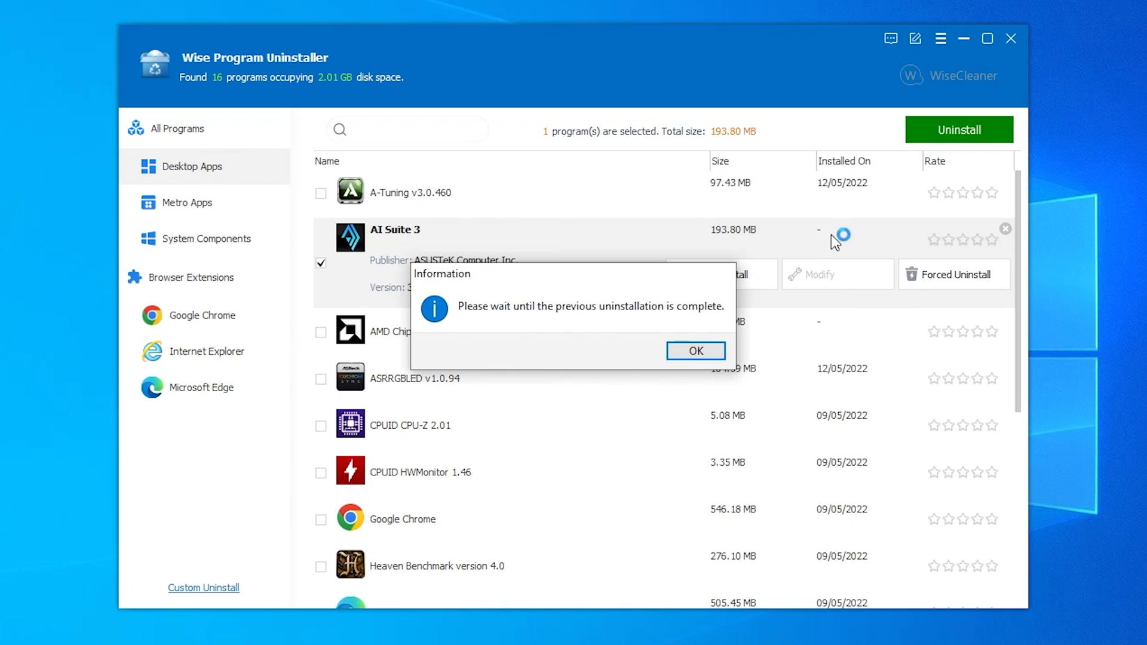
left_click(697, 350)
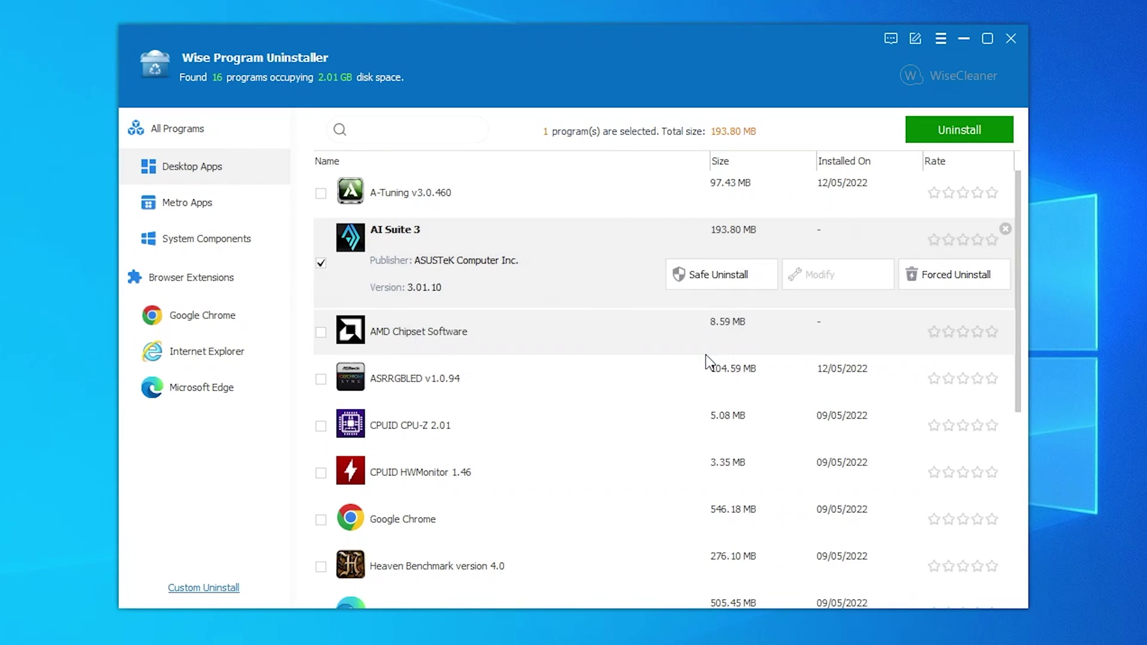
left_click(950, 275)
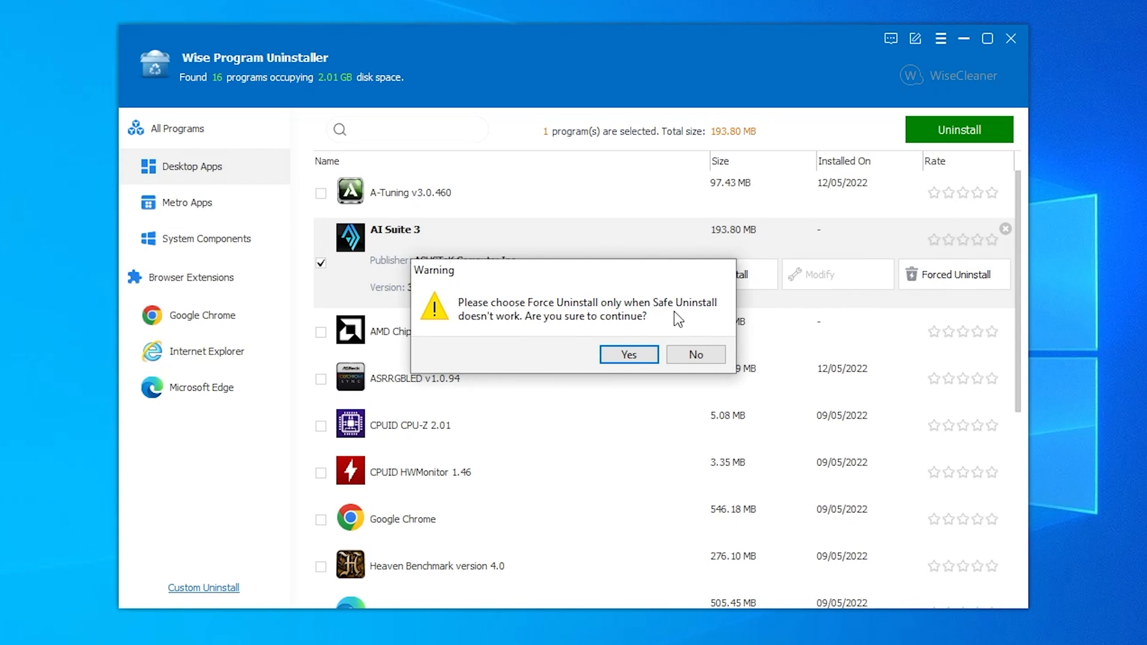
left_click(629, 354)
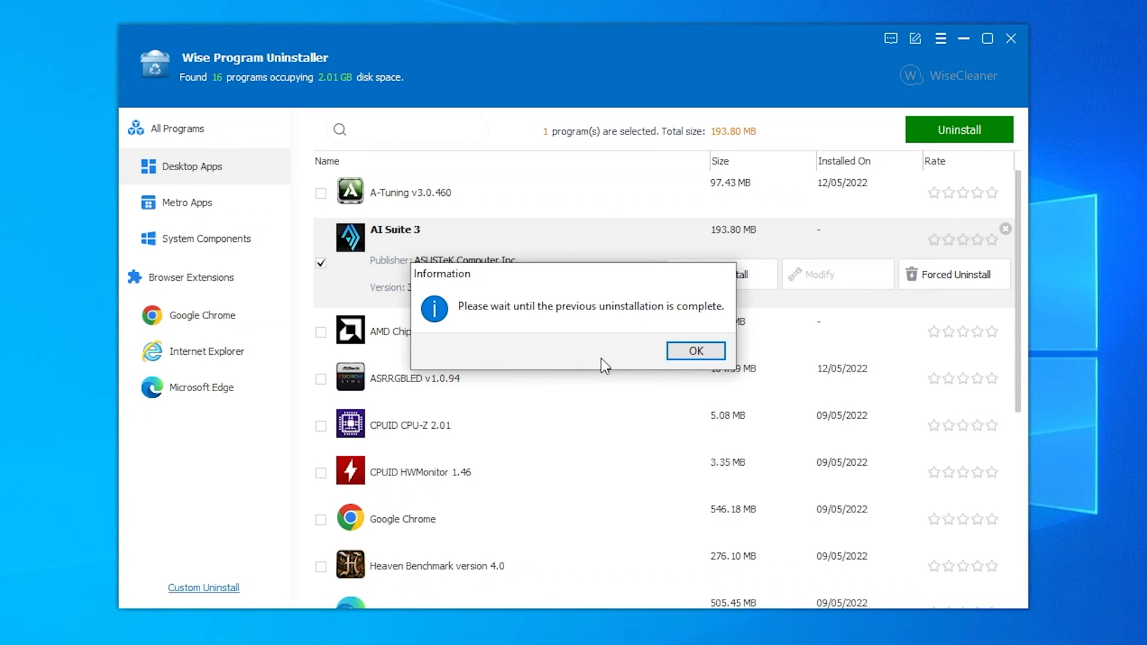
left_click(698, 352)
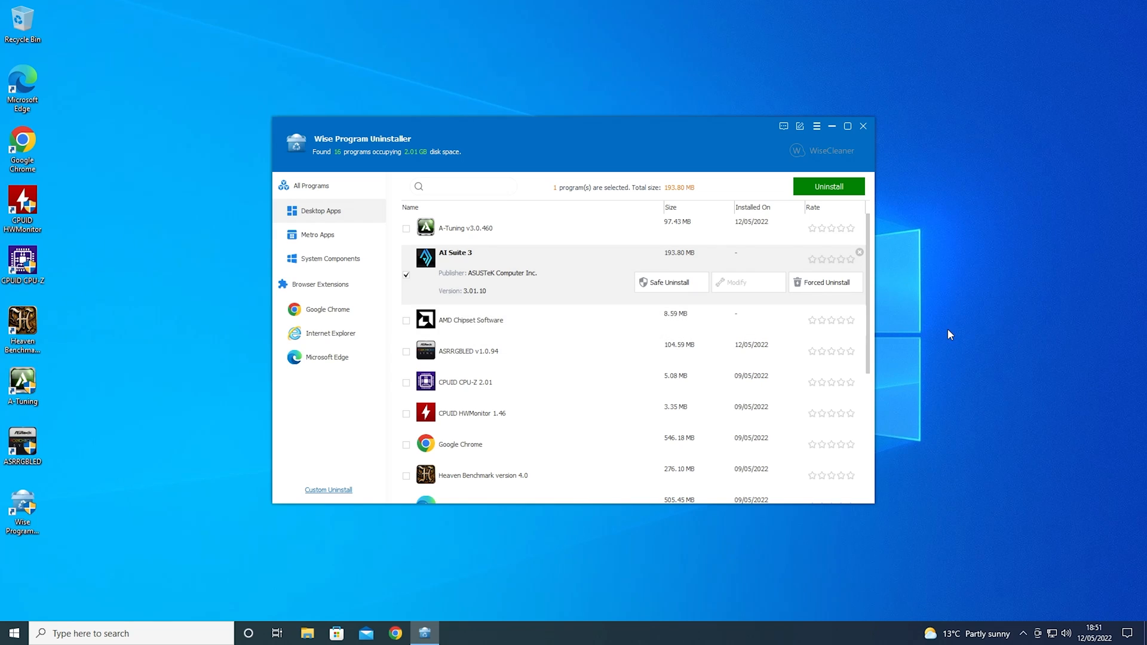
Review the detailed view and App history in Task Manager, then close it
key("ctrl+alt+Delete")
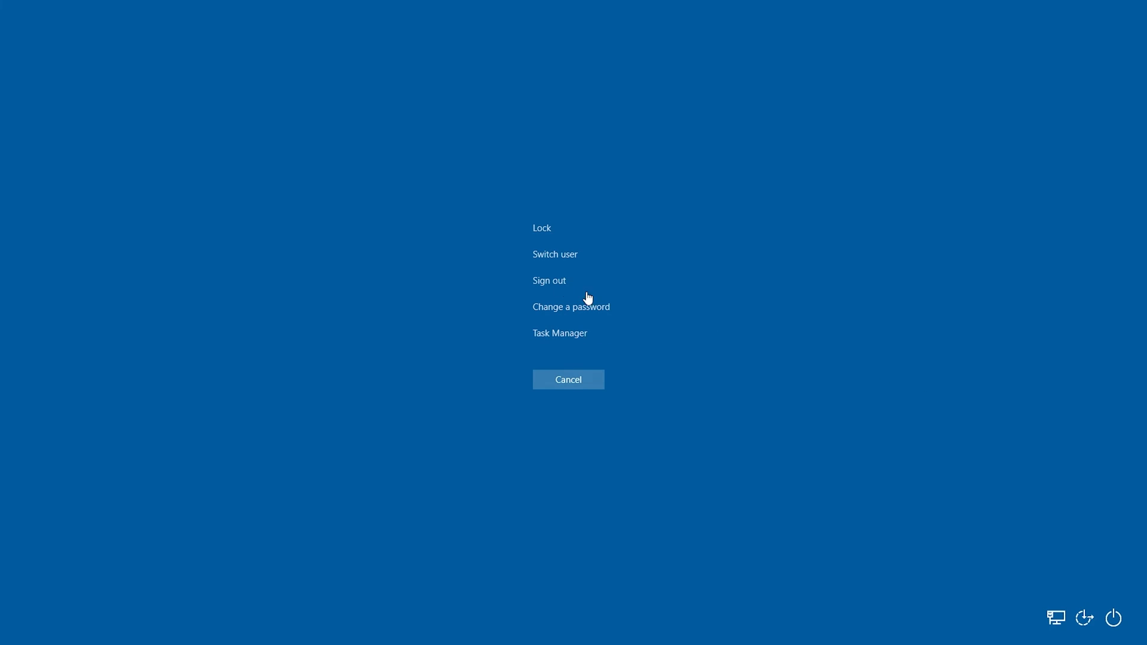
left_click(558, 334)
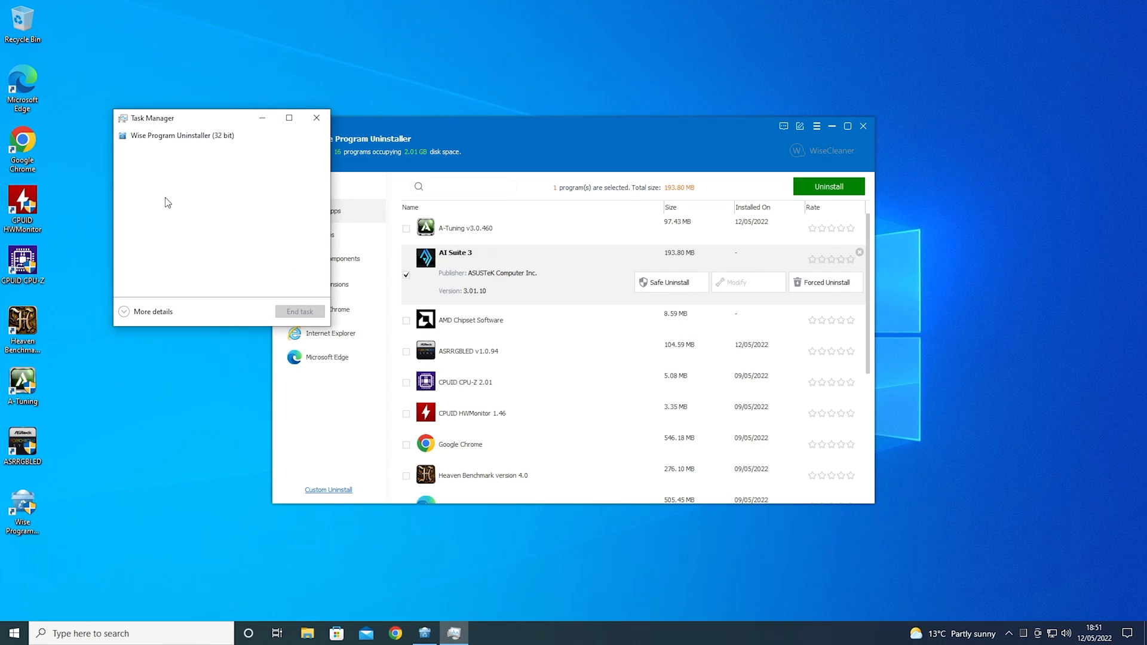
left_click(136, 312)
left_click(221, 148)
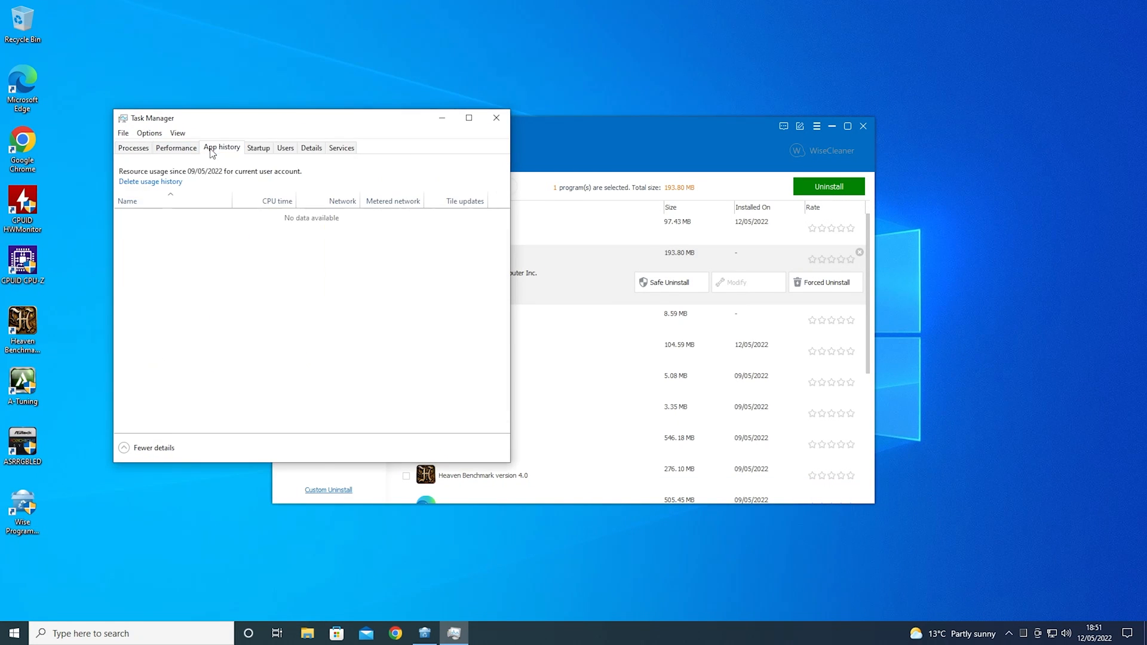
left_click_drag(334, 123, 490, 71)
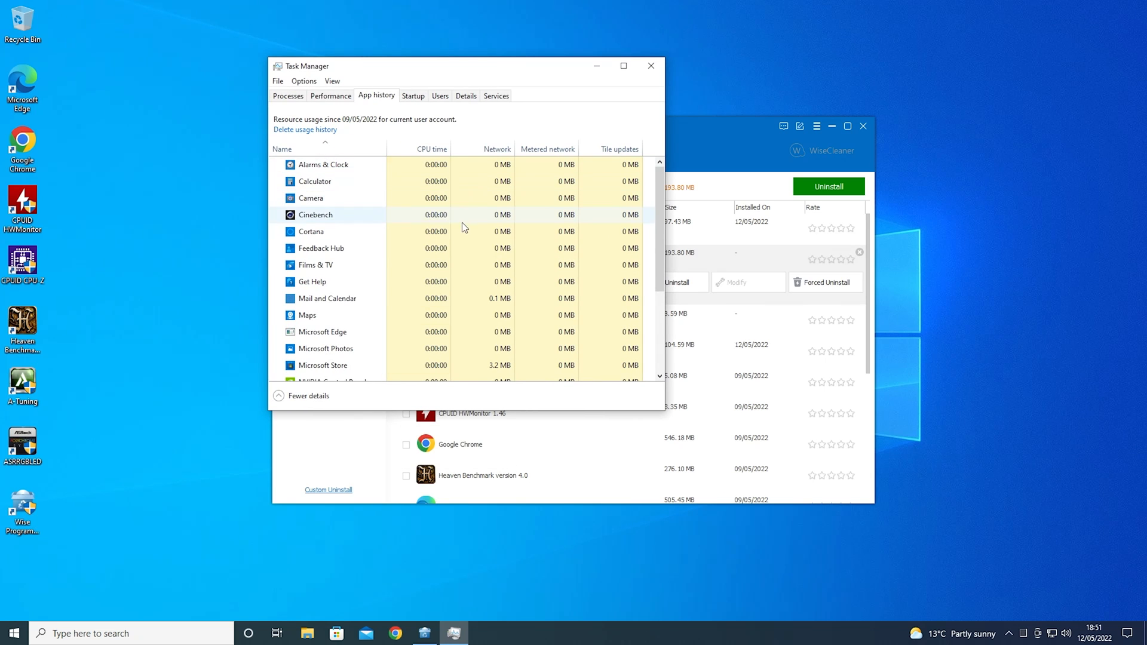
scroll(460, 266, "down", 2)
scroll(458, 265, "down", 2)
scroll(459, 265, "down", 2)
scroll(459, 266, "down", 2)
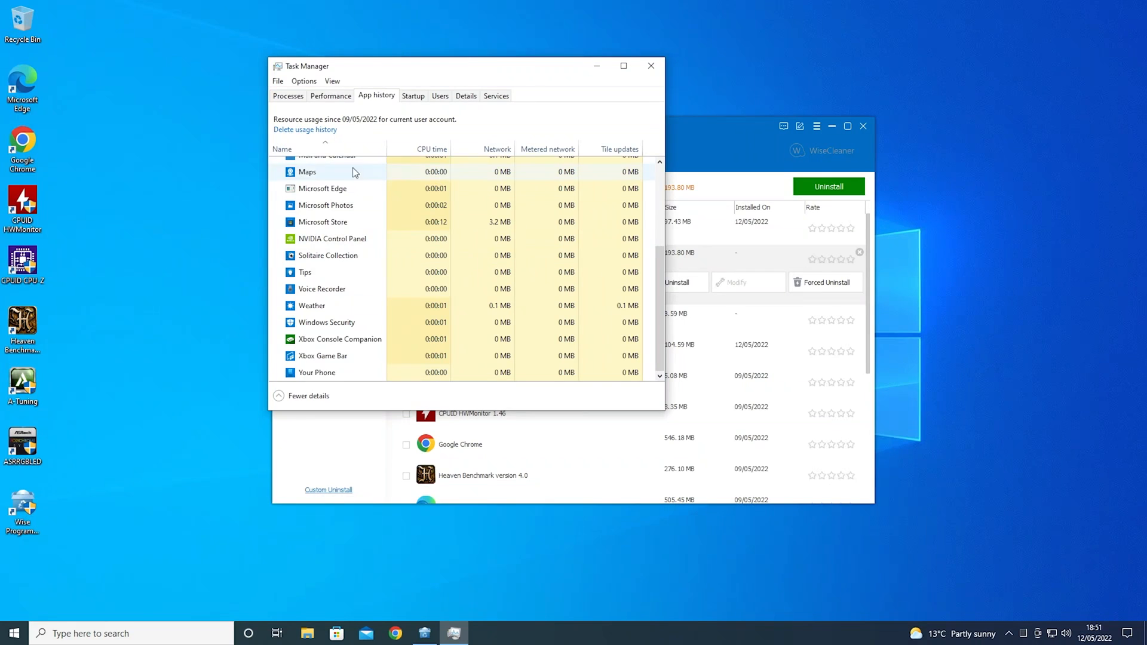
scroll(363, 263, "up", 2)
scroll(363, 263, "up", 2)
scroll(362, 263, "down", 3)
scroll(332, 296, "down", 3)
scroll(314, 330, "up", 1)
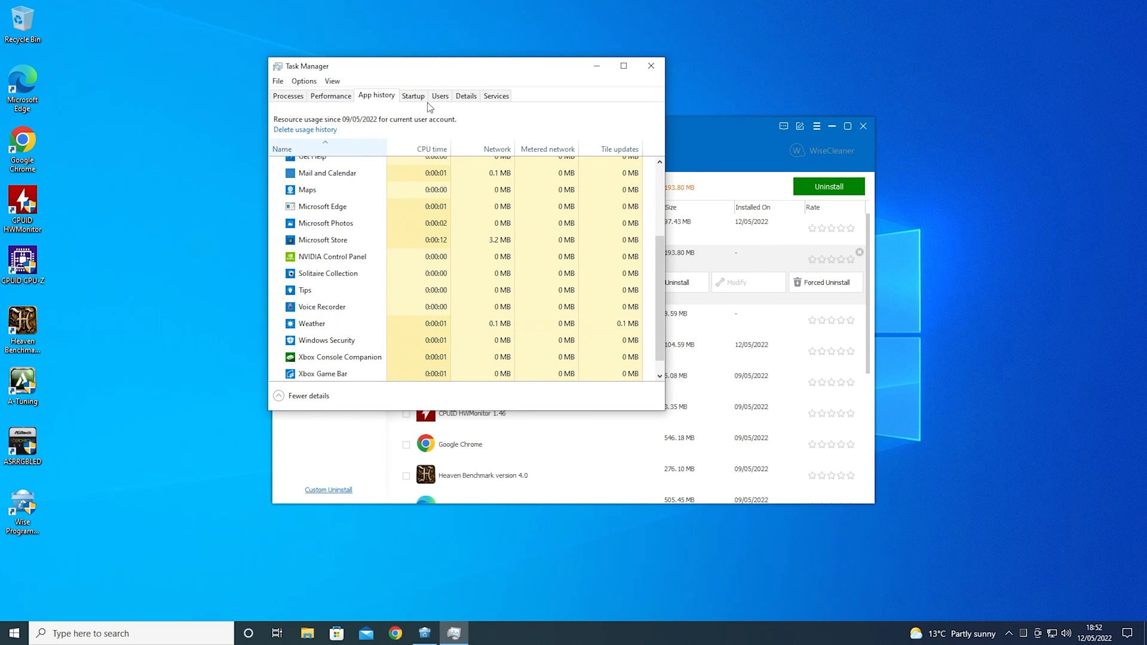
left_click(650, 65)
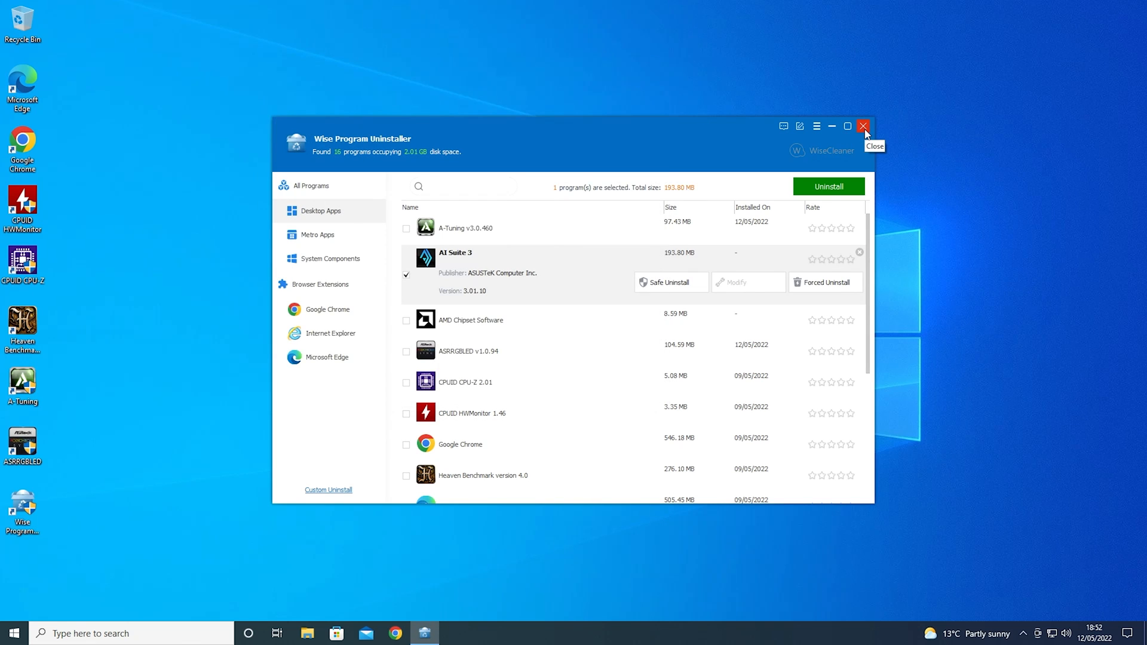
Close Wise Program Uninstaller and restart Windows from the Start menu power options
left_click(866, 129)
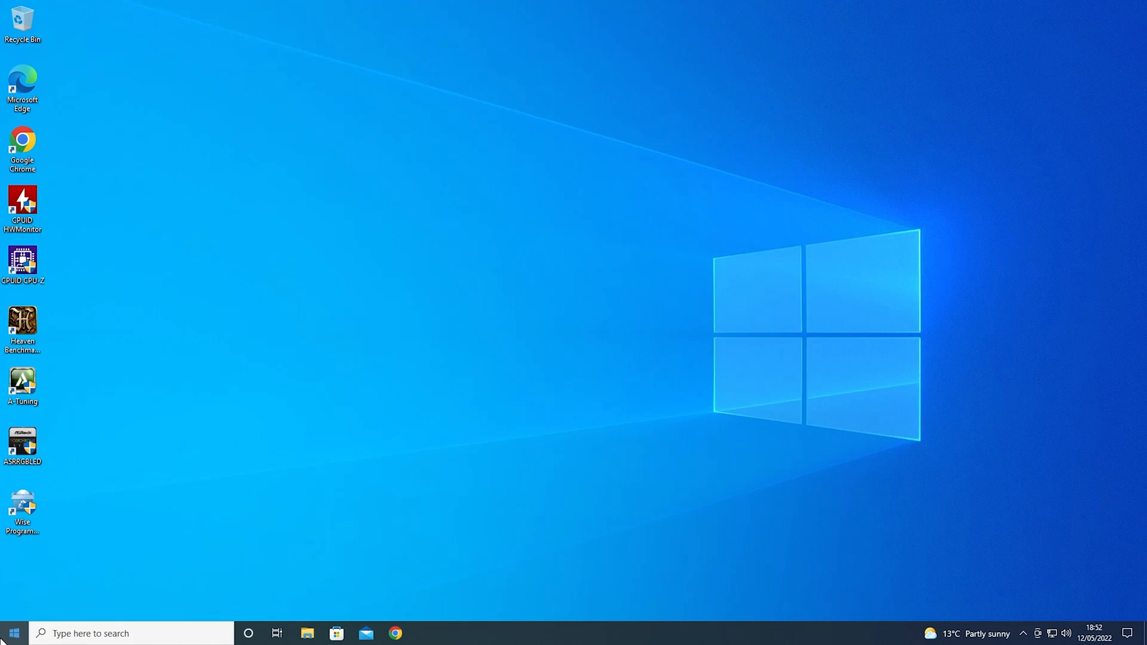
left_click(15, 634)
left_click(14, 618)
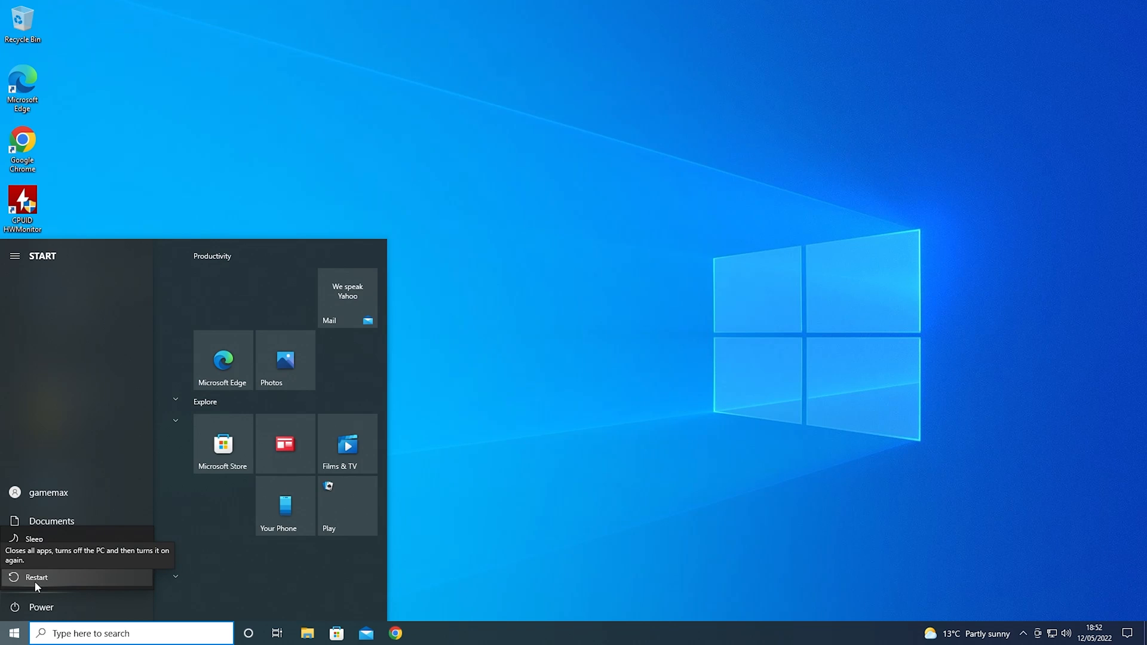
left_click(34, 581)
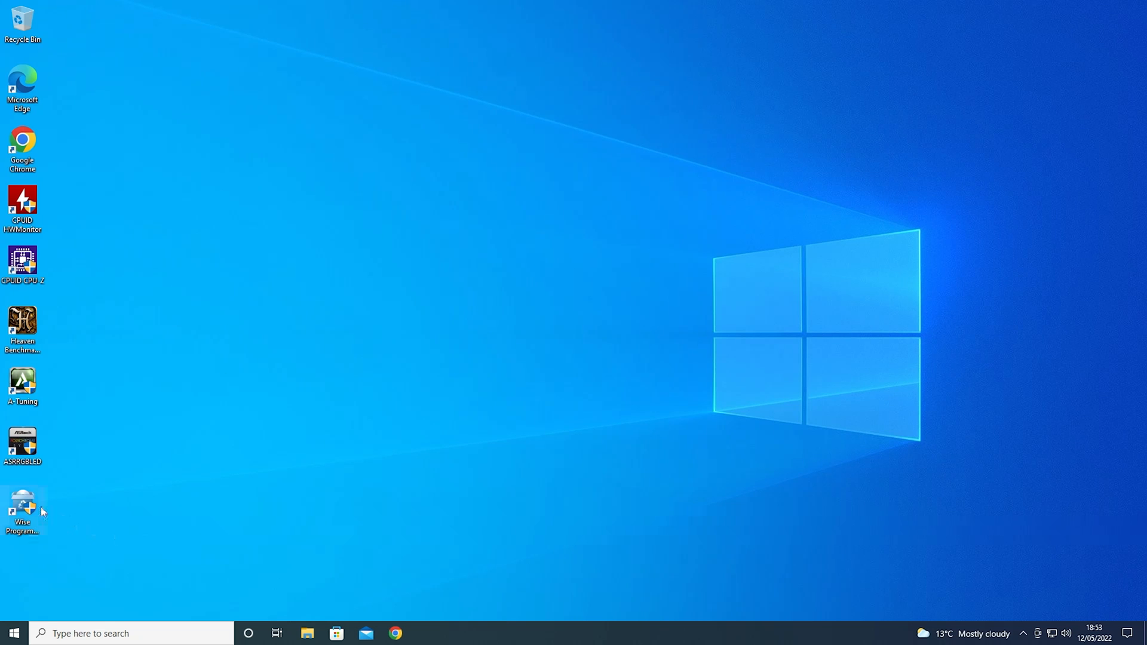
Relaunch Wise Program Uninstaller, tick AI Suite 3 and run Uninstall until the AsRyzenMaster.exe error appears
double_click(23, 513)
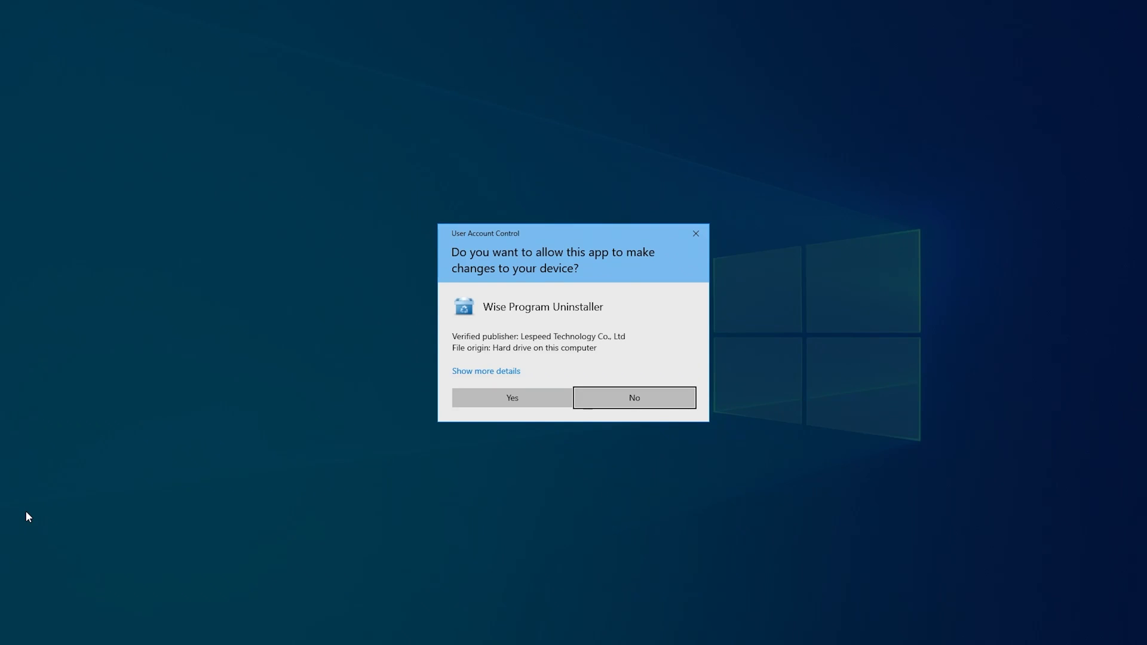
left_click(503, 396)
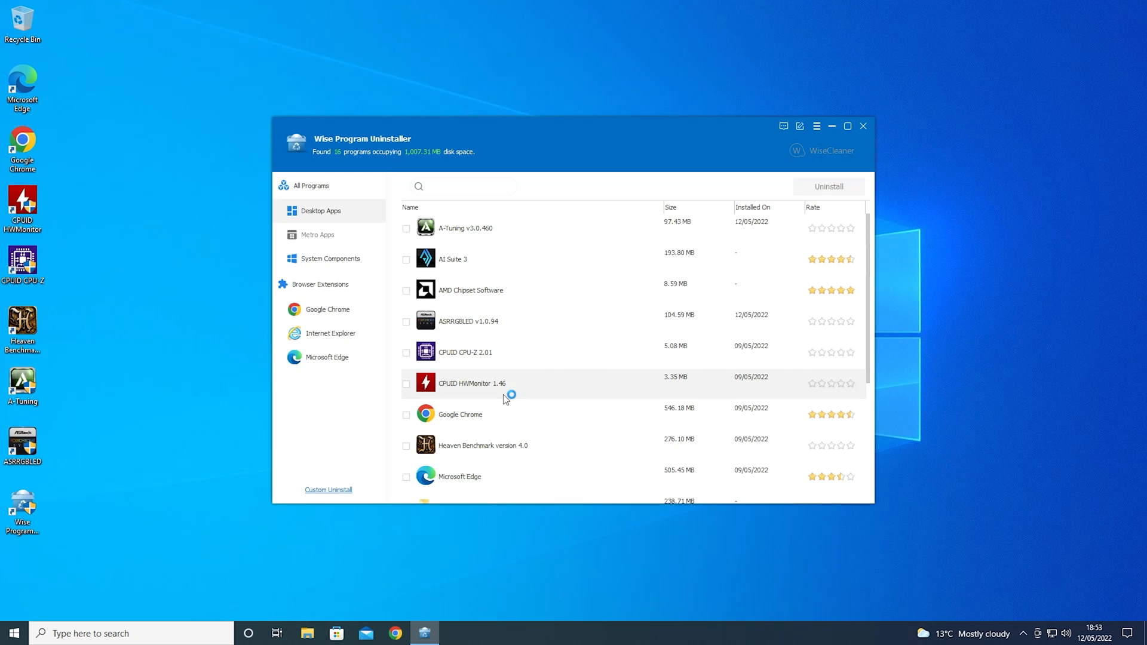
left_click(453, 259)
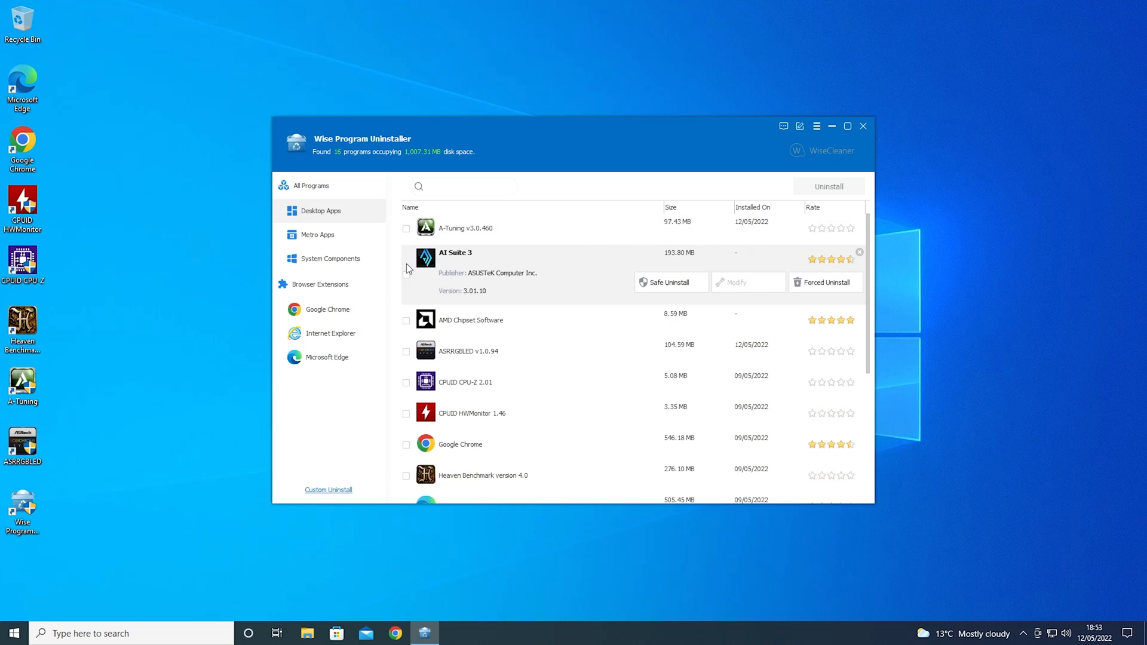
left_click(406, 275)
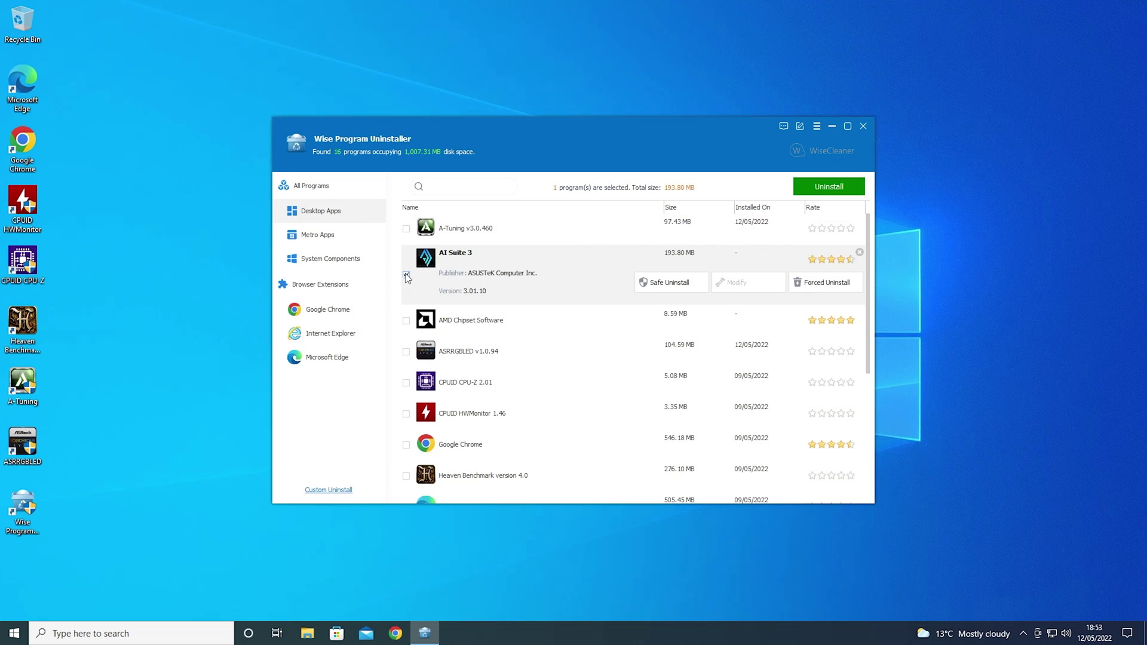
left_click(823, 190)
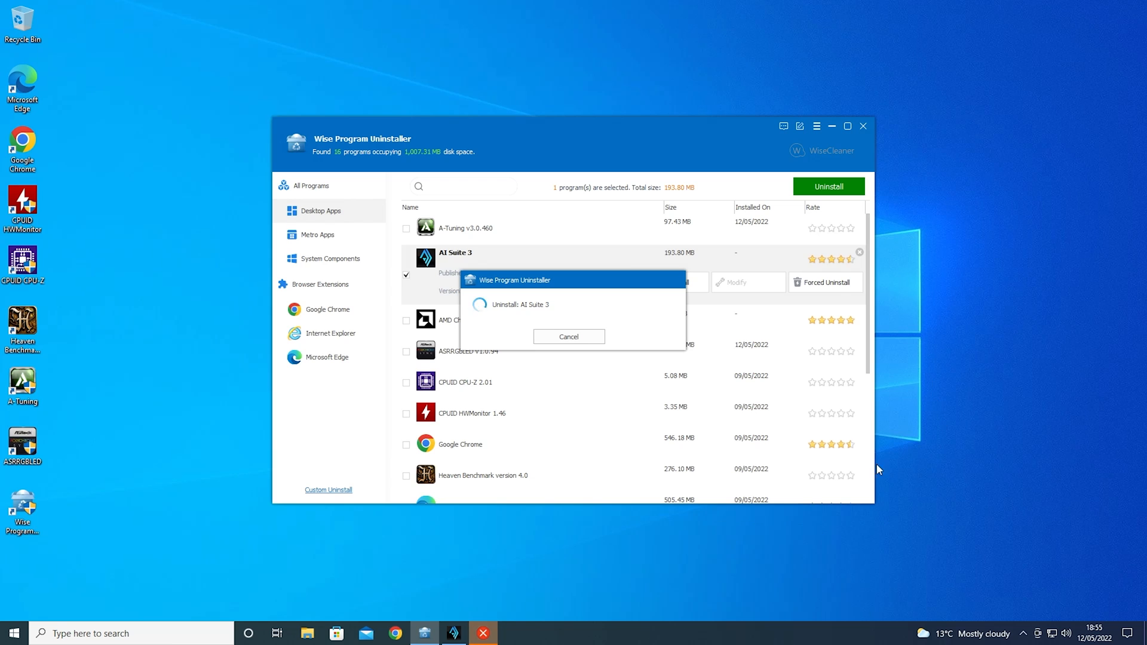
left_click(484, 634)
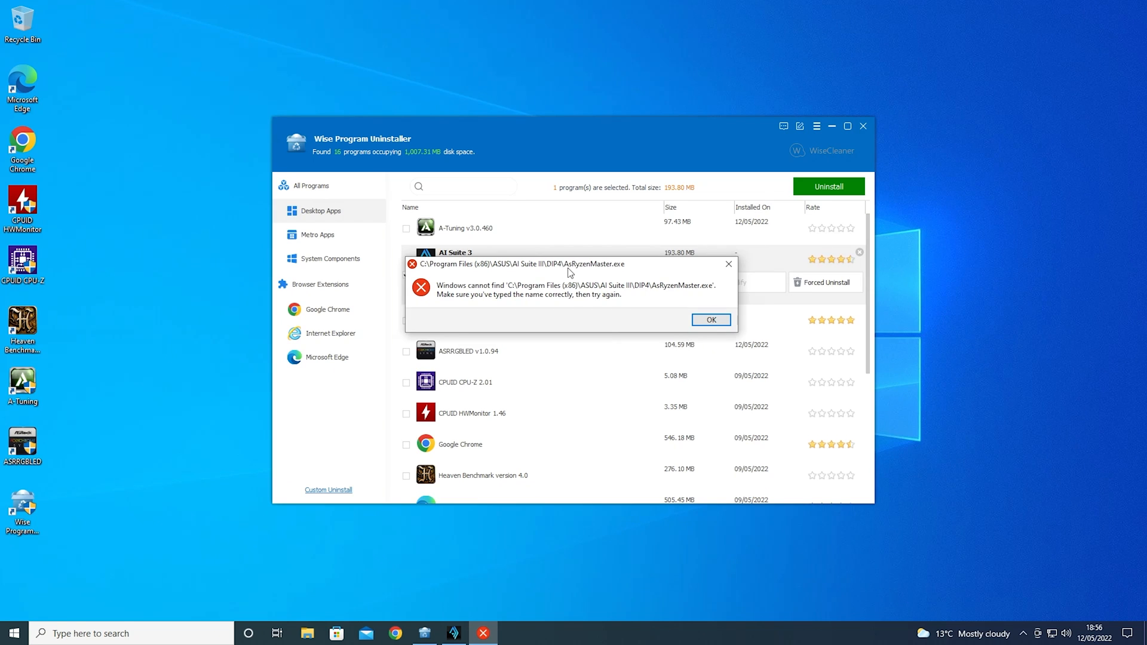
Dismiss both 'Windows cannot find' error dialogs
left_click(726, 266)
left_click(726, 266)
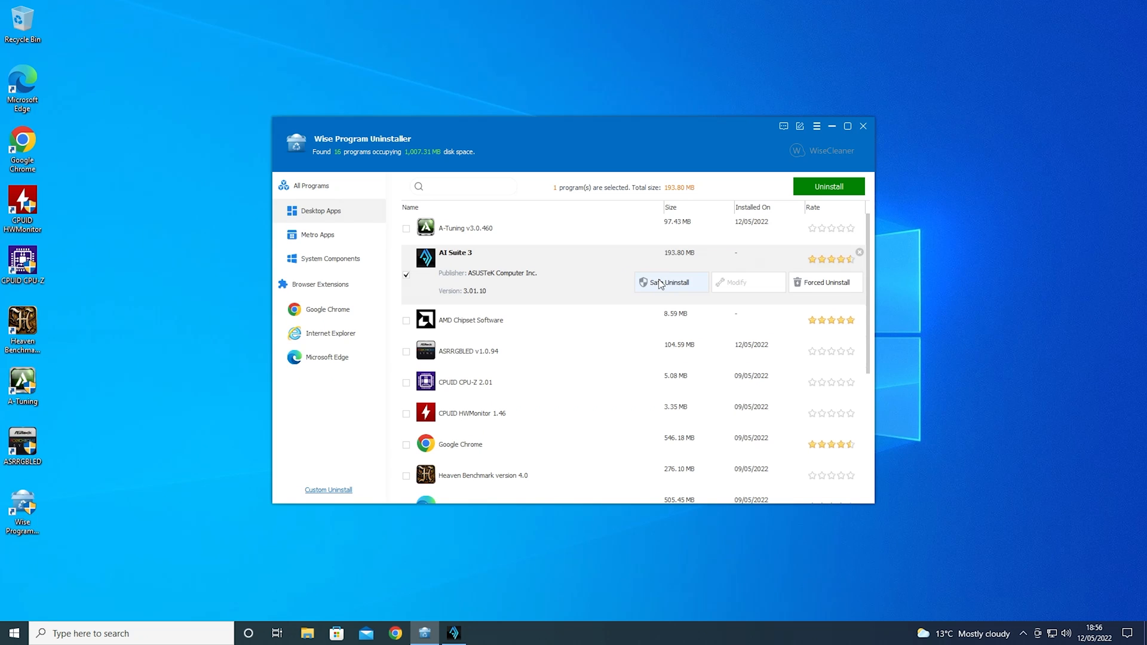
Force-uninstall AI Suite 3 and remove its leftover files, folders and registry entries
left_click(820, 285)
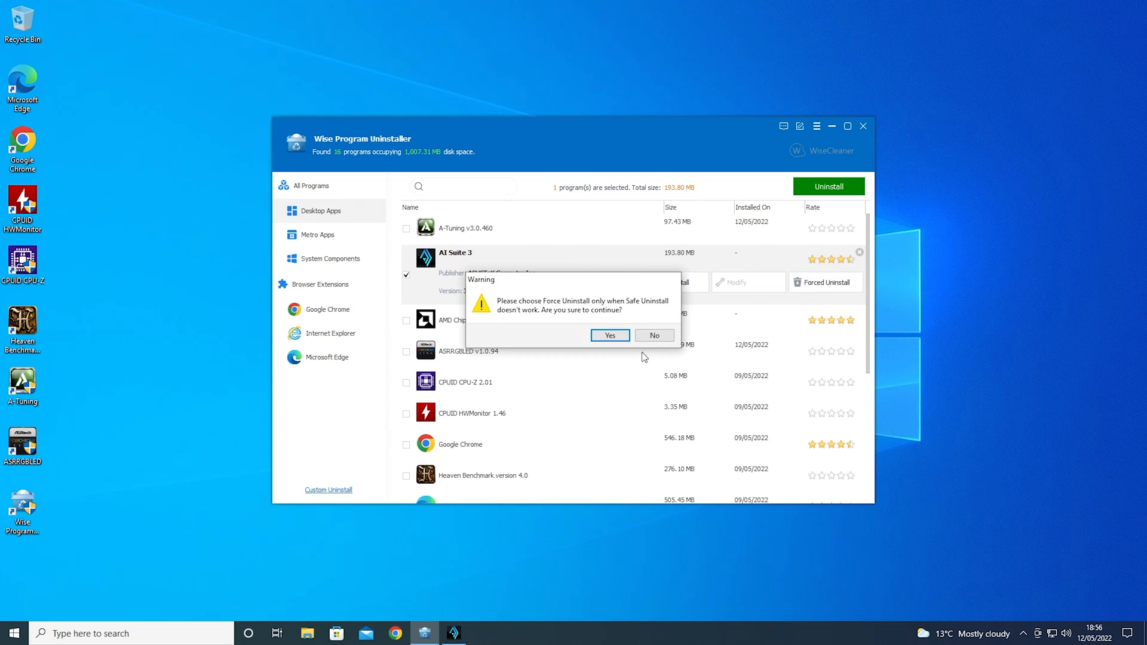
left_click(608, 336)
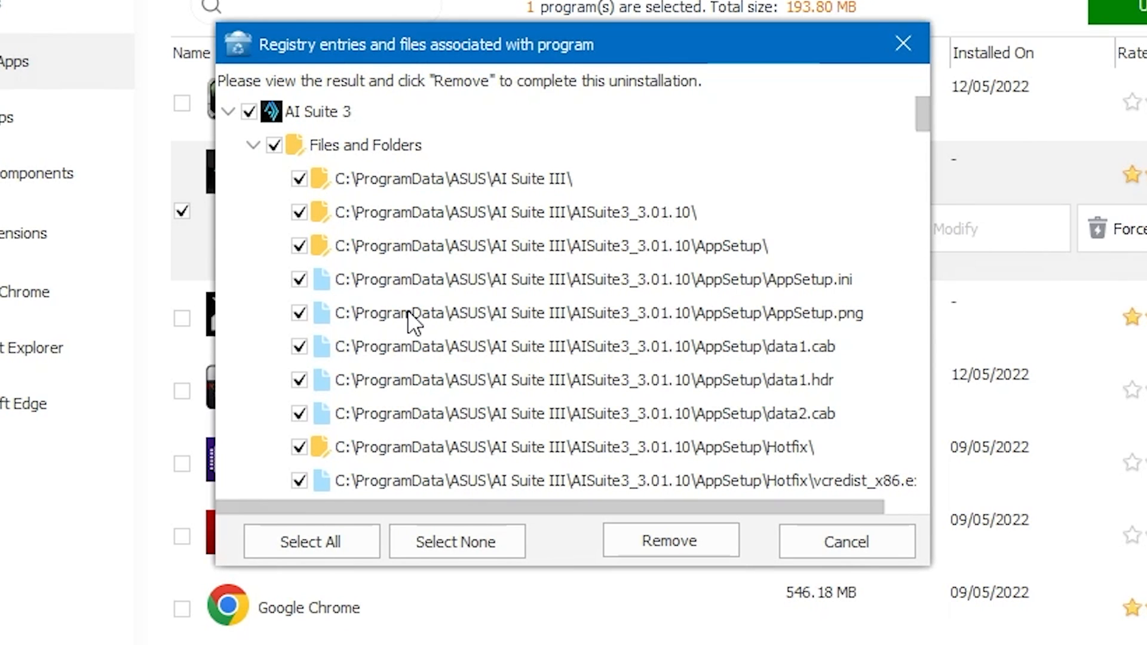
scroll(411, 360, "down", 4)
scroll(411, 359, "down", 4)
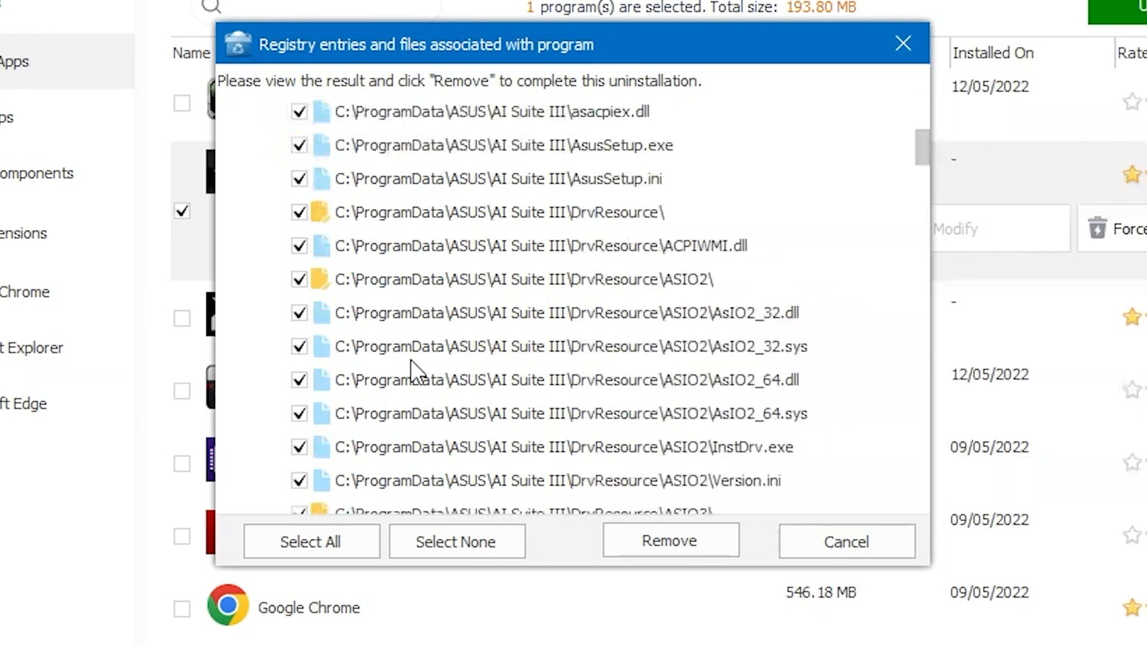
scroll(411, 359, "down", 4)
scroll(411, 360, "down", 4)
scroll(411, 359, "down", 4)
scroll(408, 354, "down", 5)
scroll(421, 363, "down", 5)
scroll(452, 389, "down", 5)
scroll(476, 412, "down", 5)
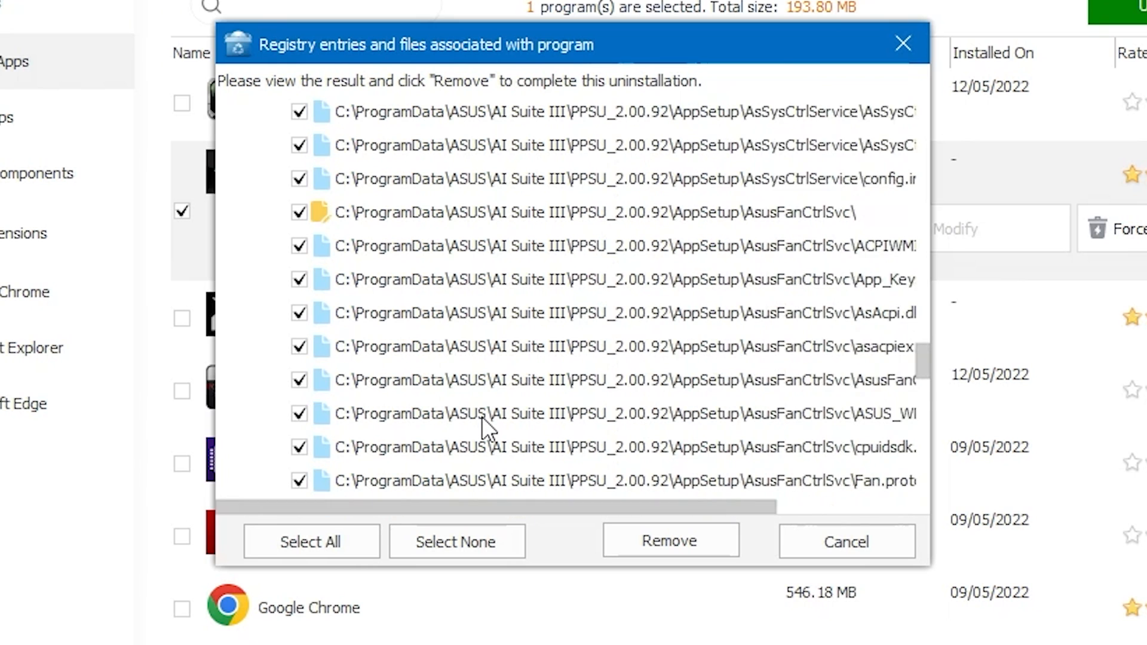
scroll(482, 417, "down", 5)
scroll(481, 417, "down", 5)
scroll(486, 418, "down", 5)
scroll(488, 421, "down", 5)
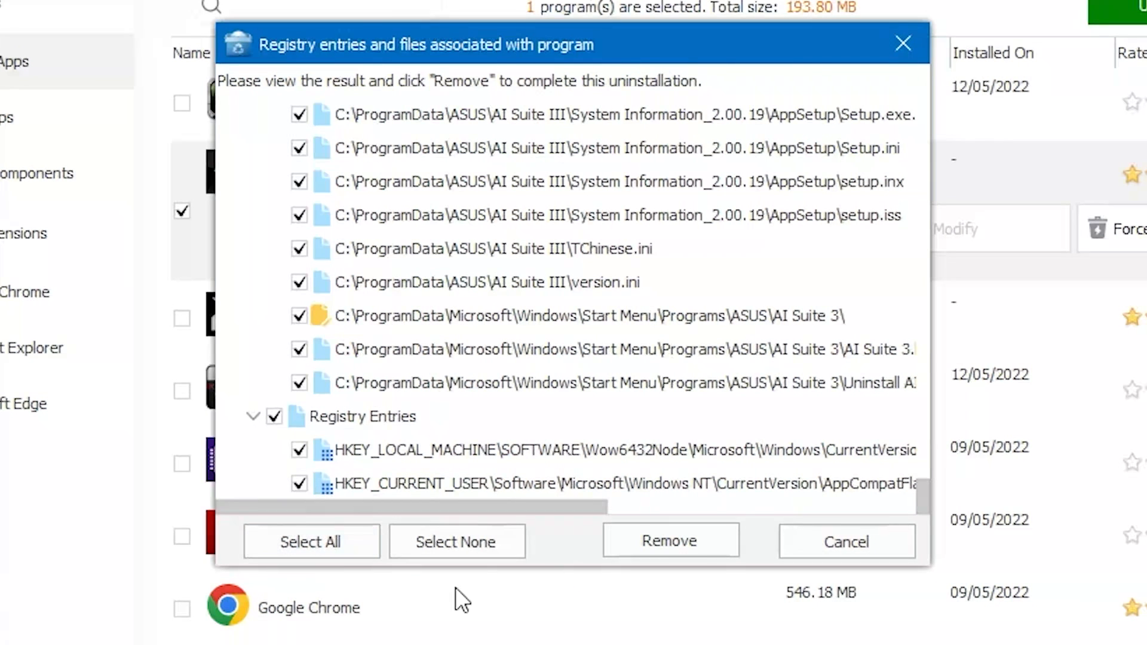
left_click(652, 538)
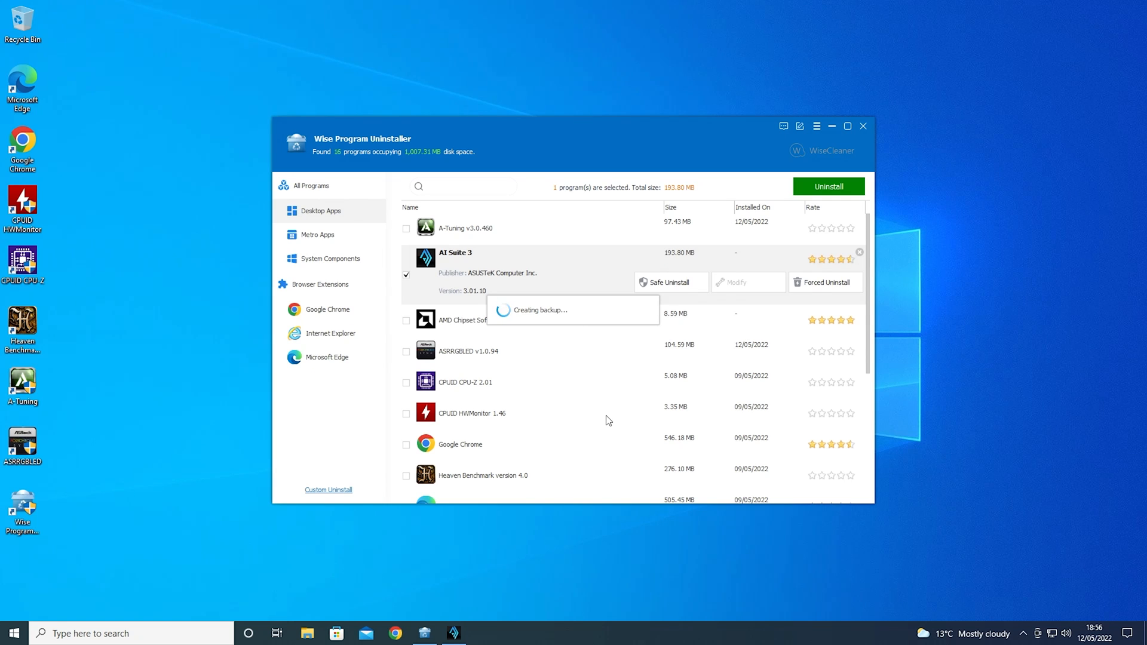
left_click_drag(577, 128, 625, 142)
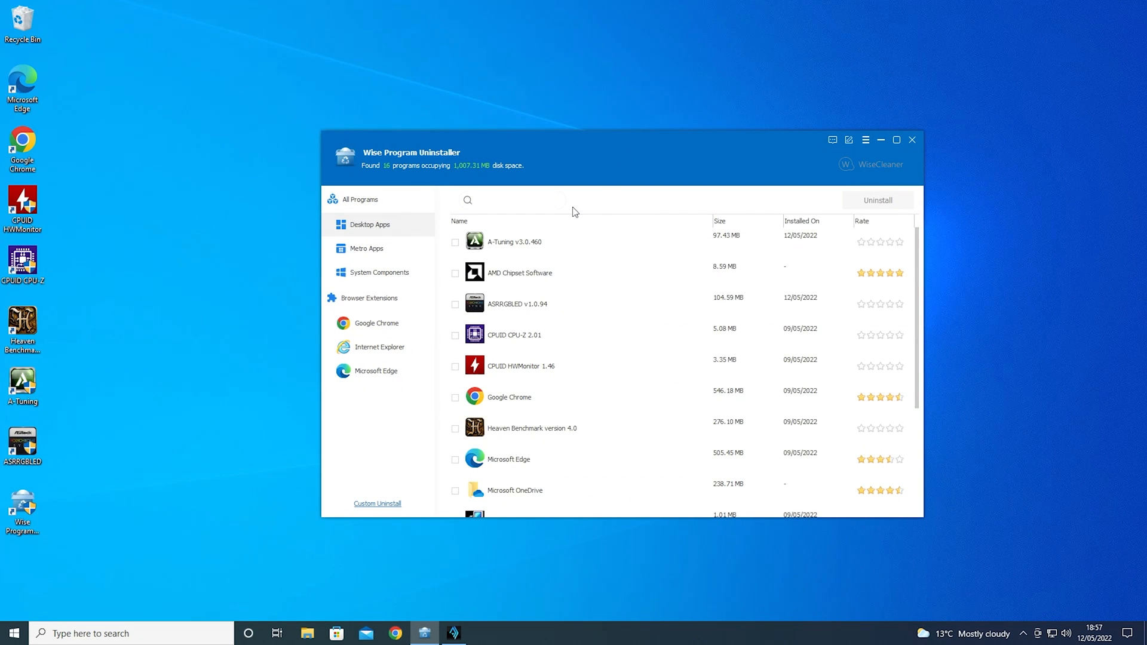
Uninstall the Cortana, Microsoft Edge and Your Phone apps from the Metro Apps list
left_click(362, 255)
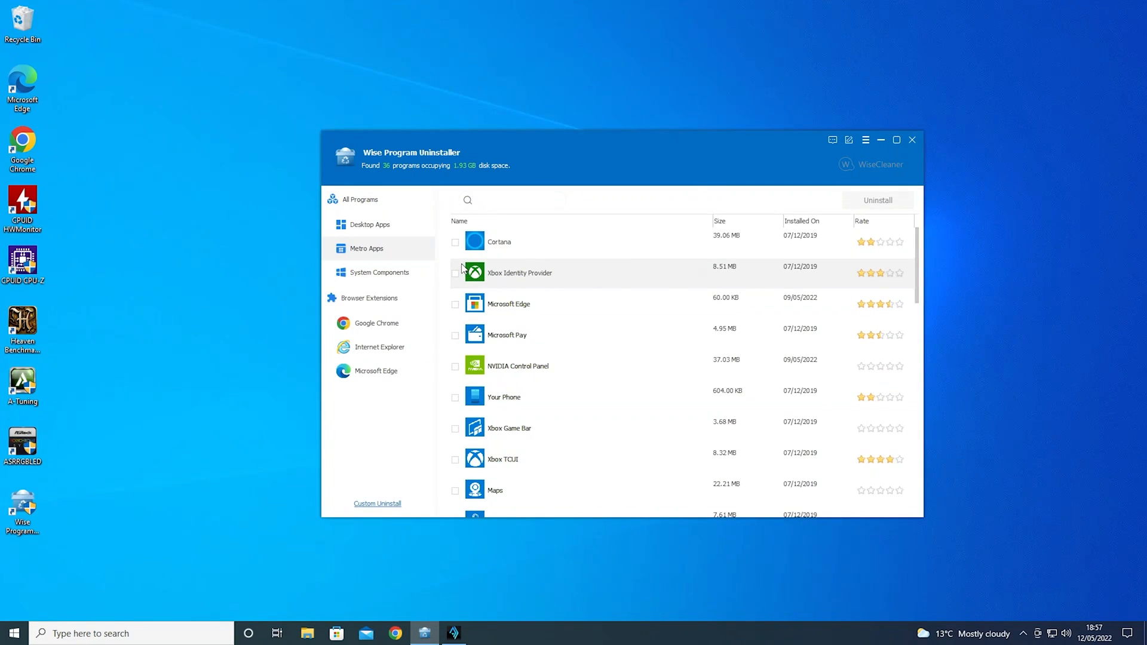
left_click(457, 243)
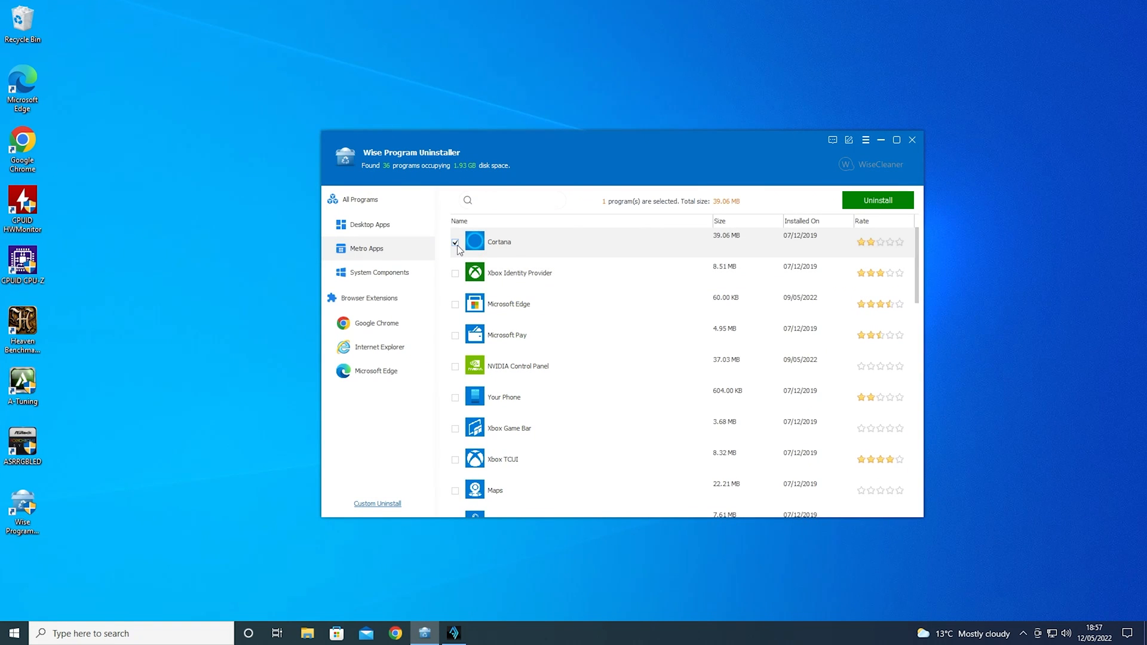
left_click(877, 201)
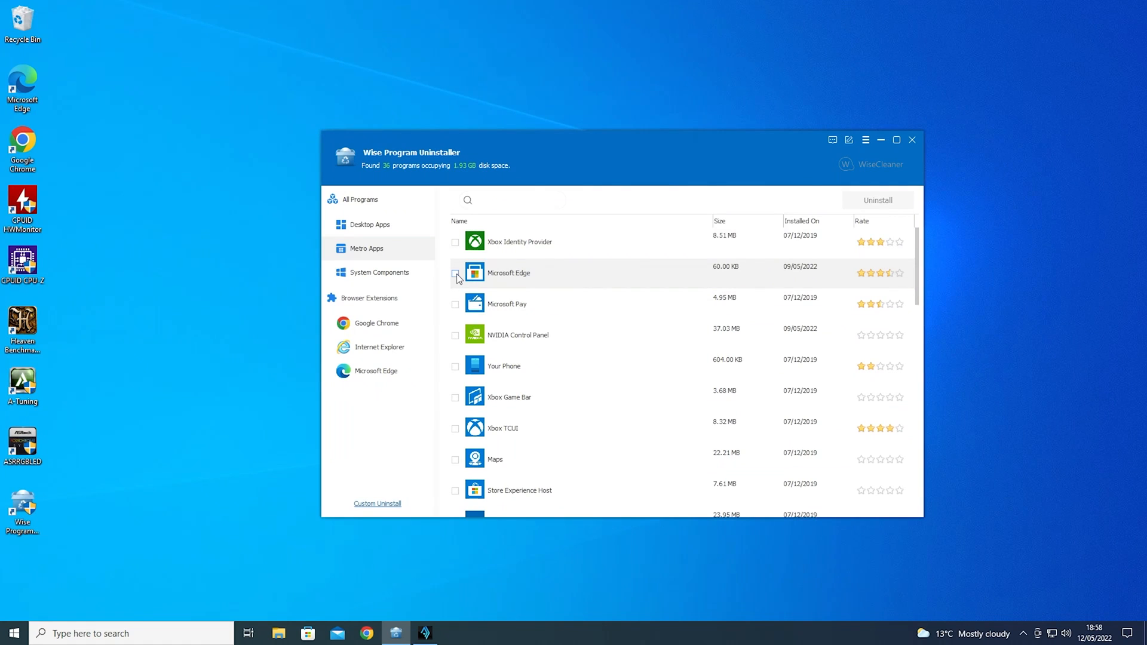
left_click(457, 274)
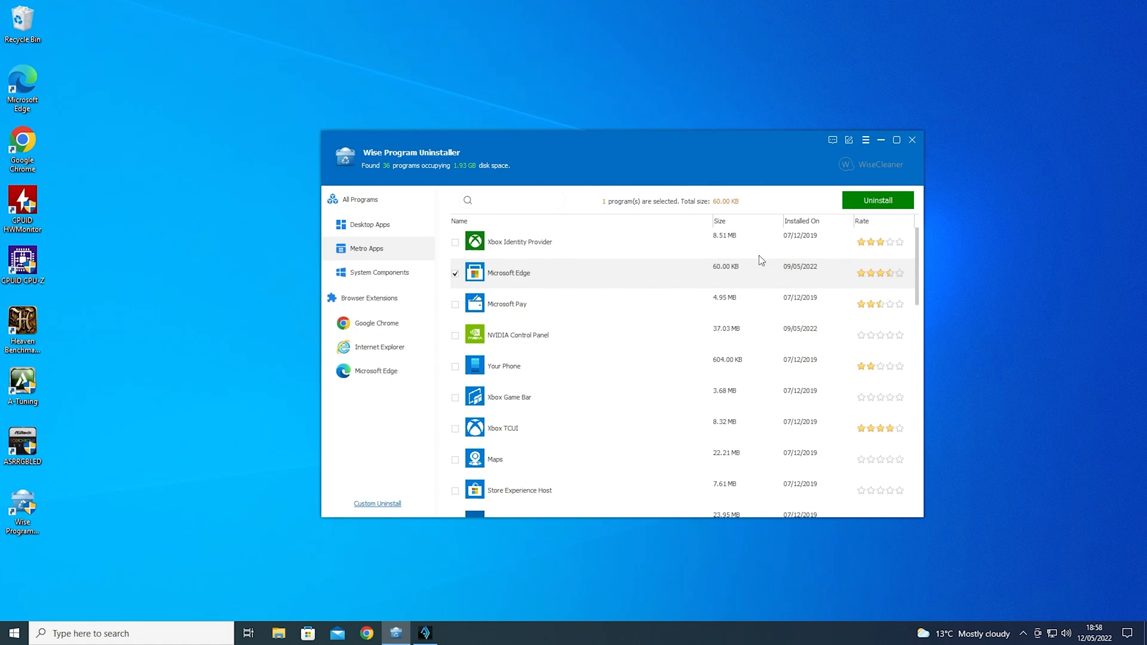
left_click(877, 200)
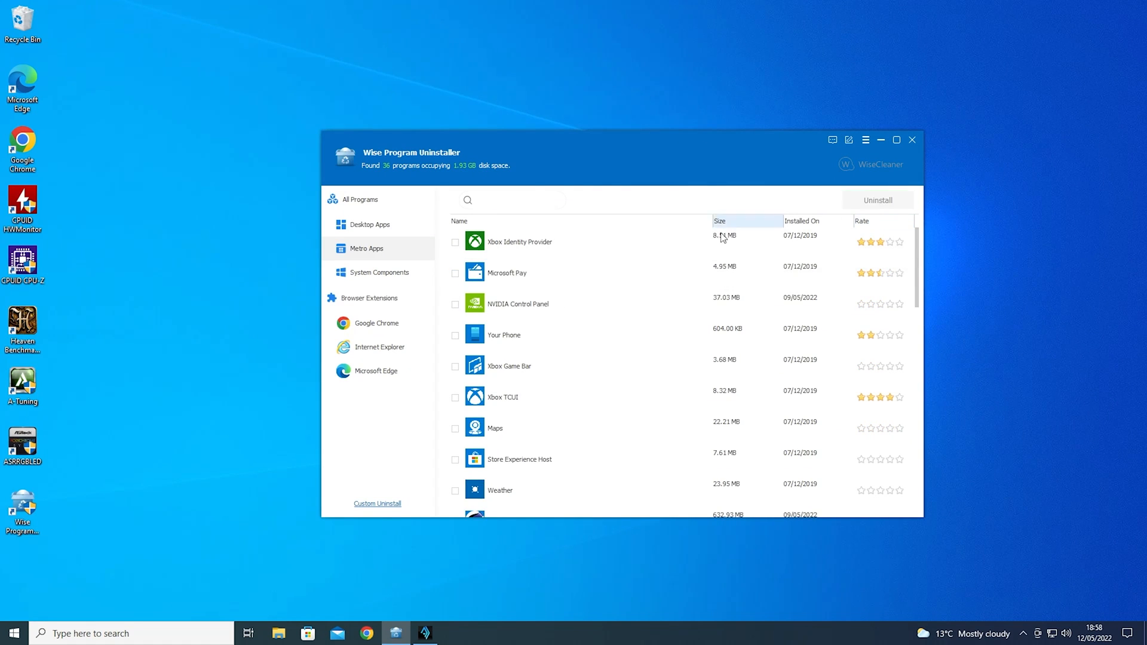
scroll(570, 372, "down", 1)
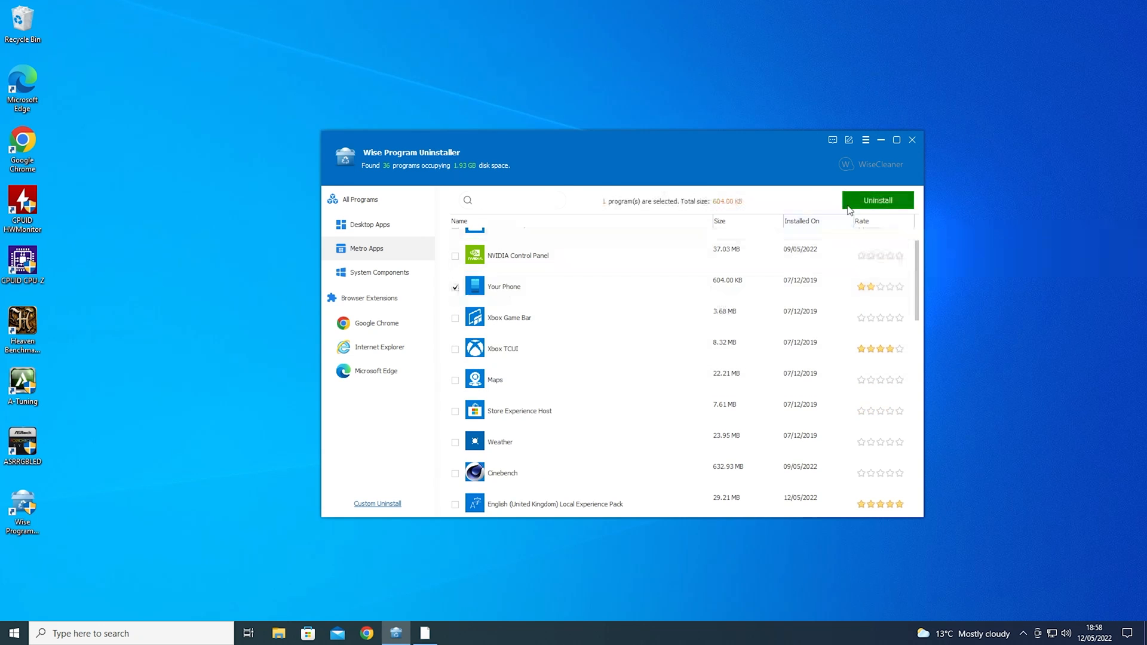
left_click(878, 200)
scroll(538, 323, "down", 2)
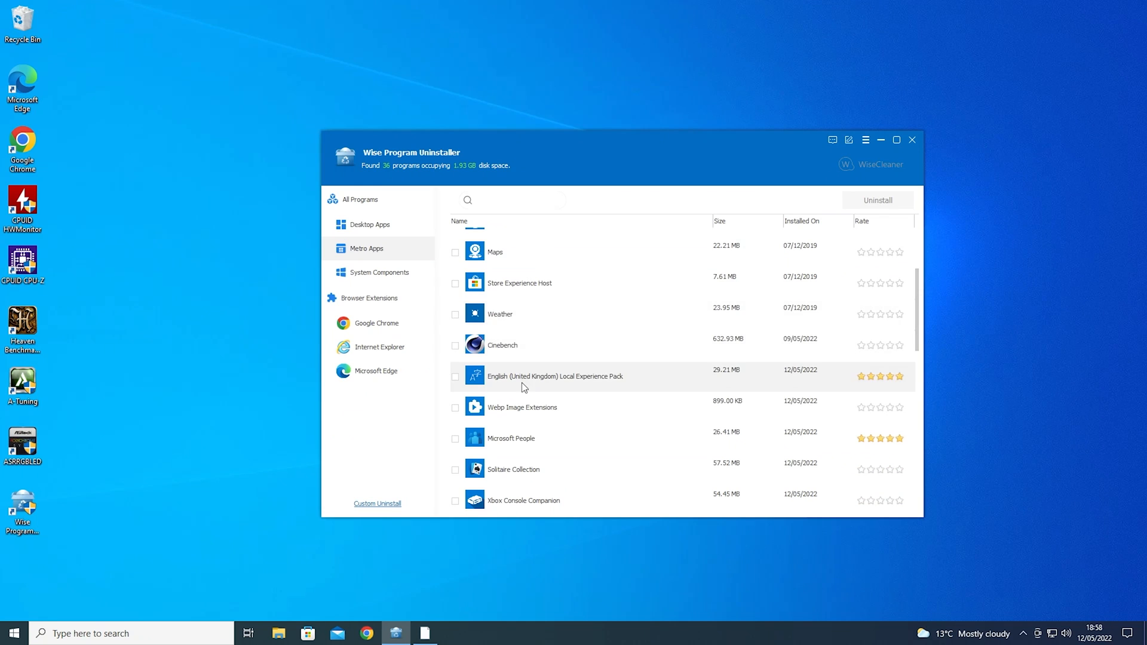
scroll(578, 408, "down", 3)
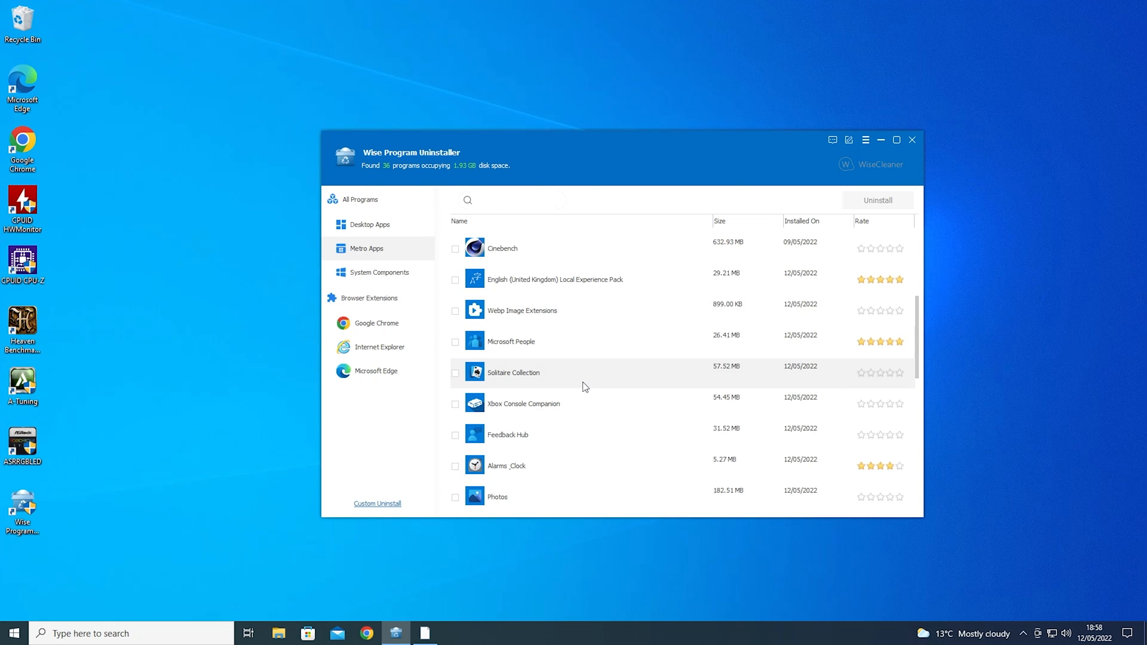
scroll(584, 387, "down", 3)
scroll(583, 387, "down", 4)
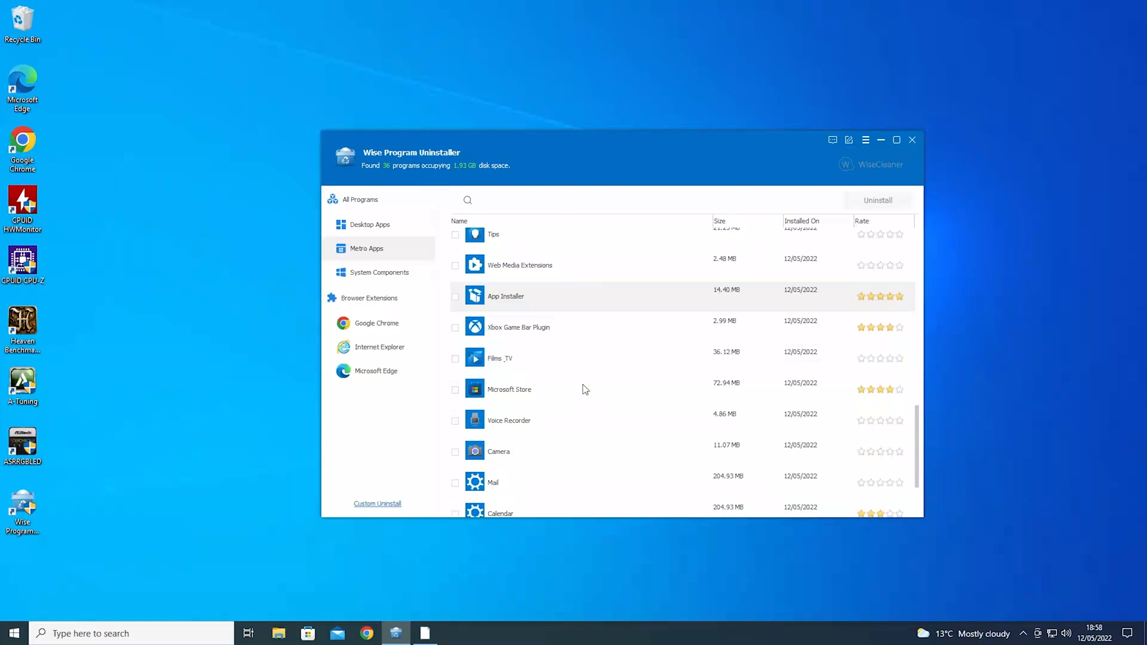
scroll(584, 387, "down", 4)
scroll(583, 387, "down", 2)
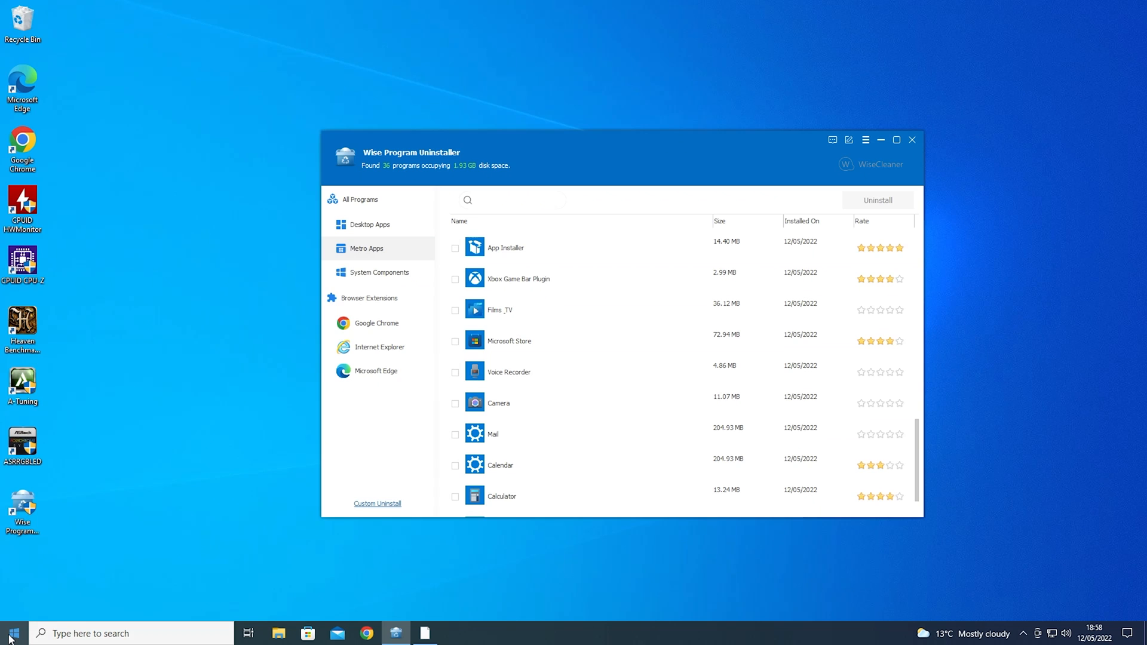
left_click(13, 634)
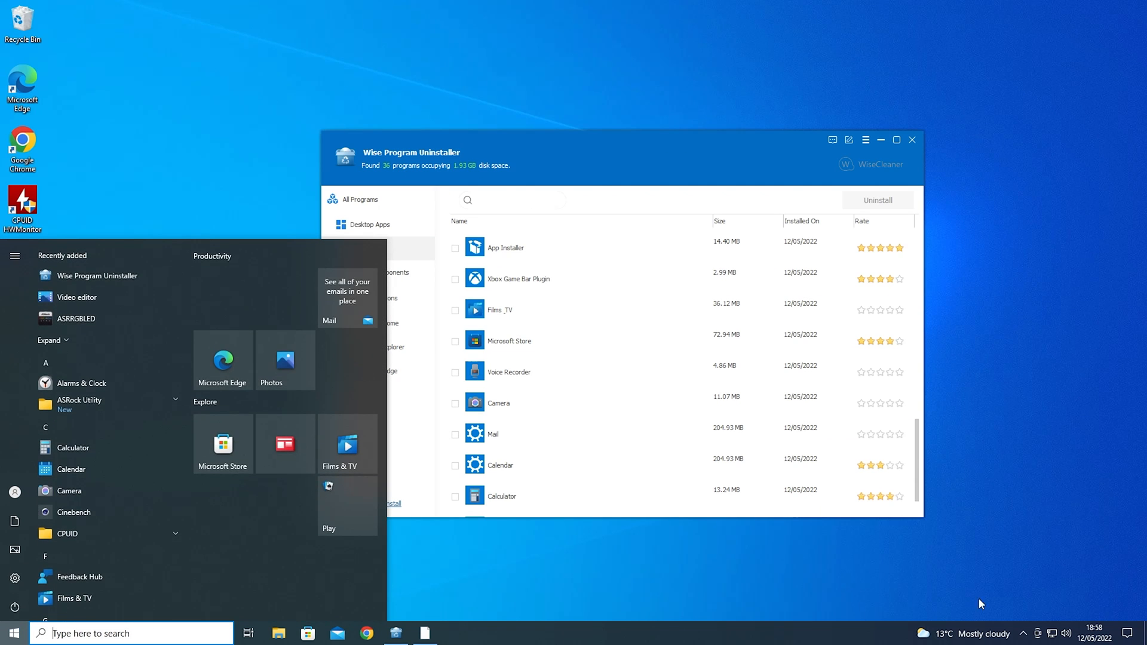
left_click(1015, 604)
left_click(945, 637)
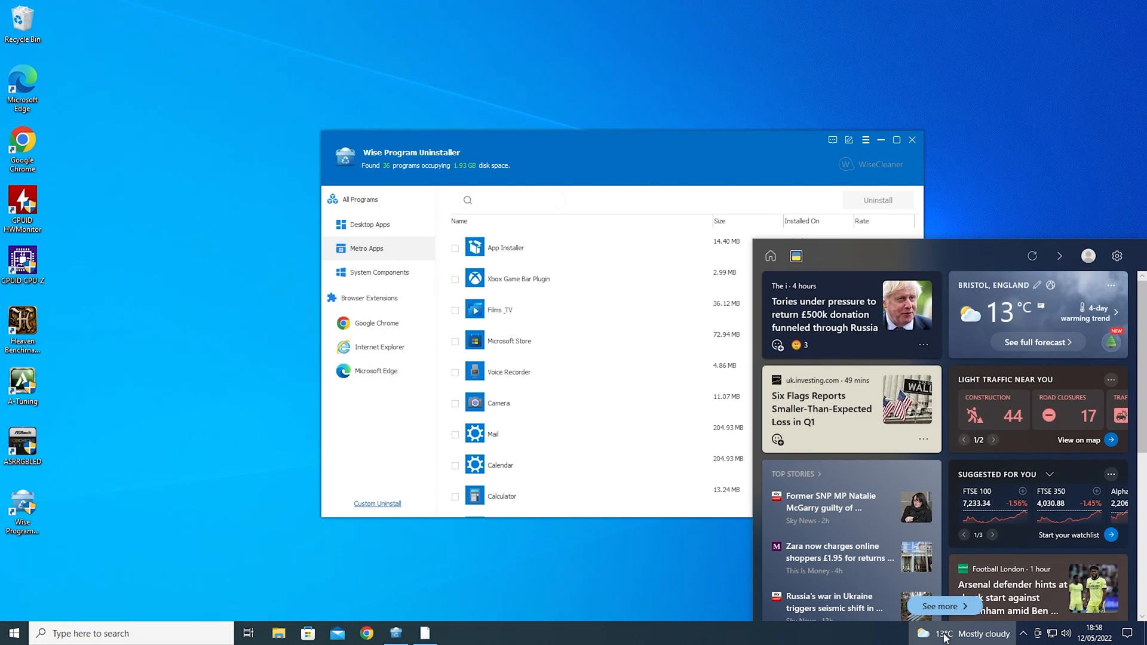
left_click(852, 408)
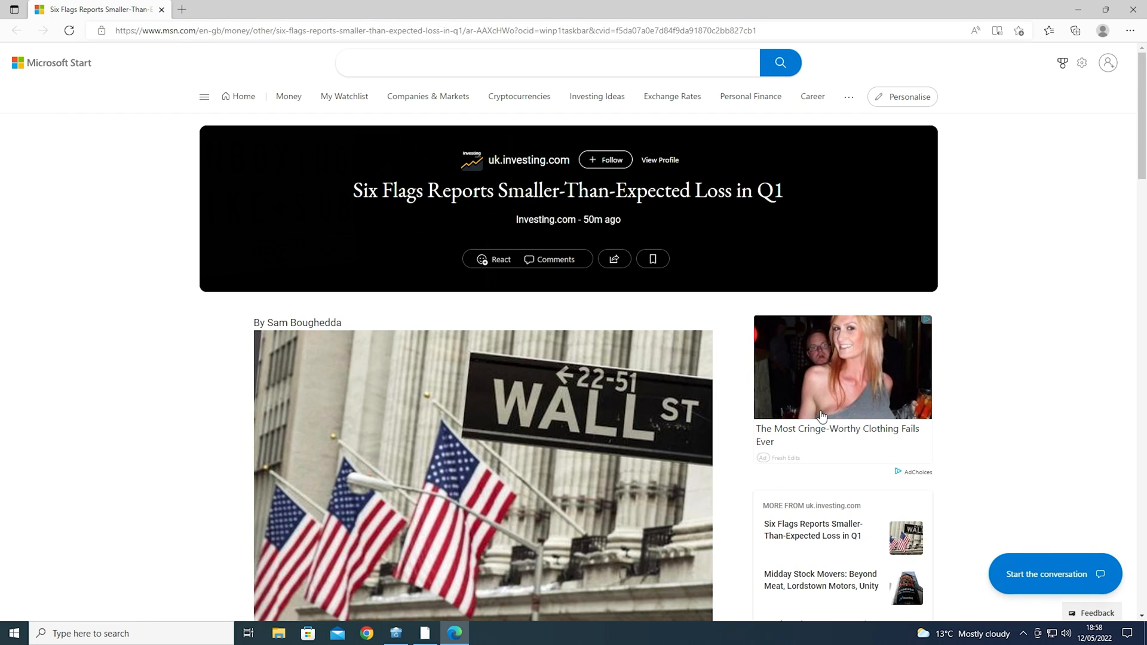
left_click(1131, 33)
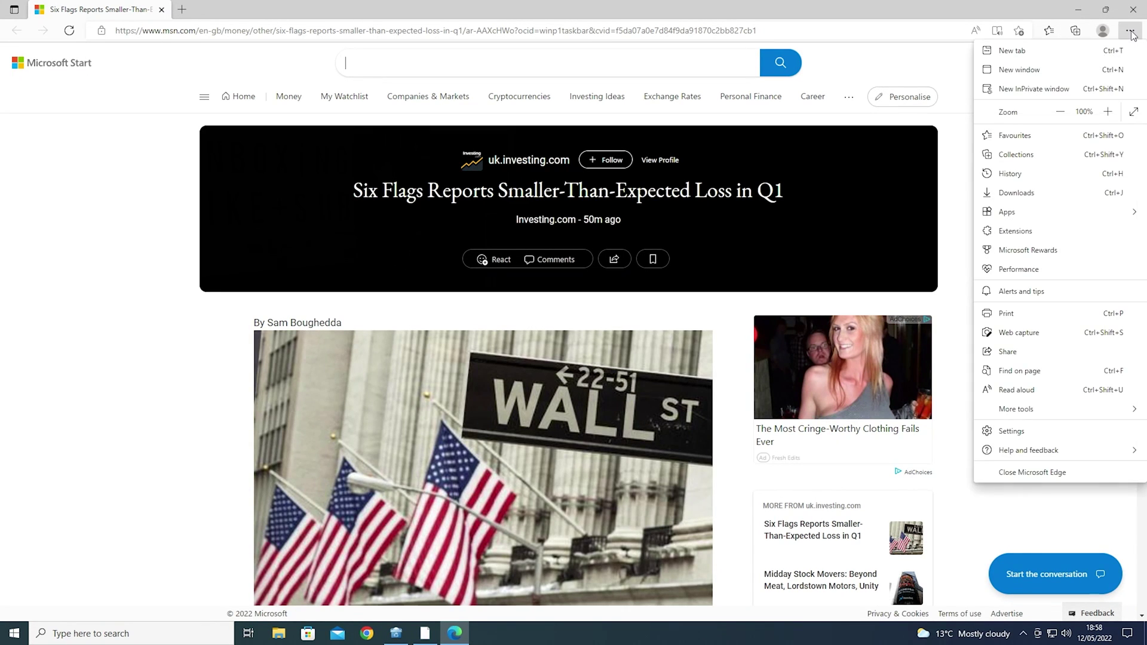
left_click(1023, 474)
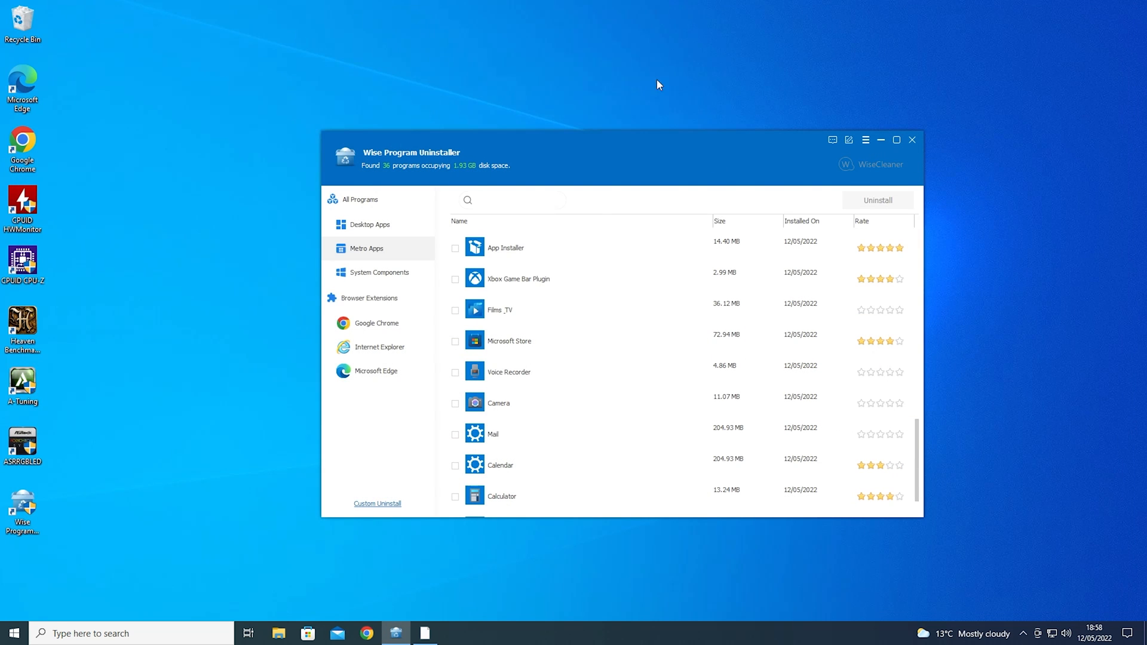